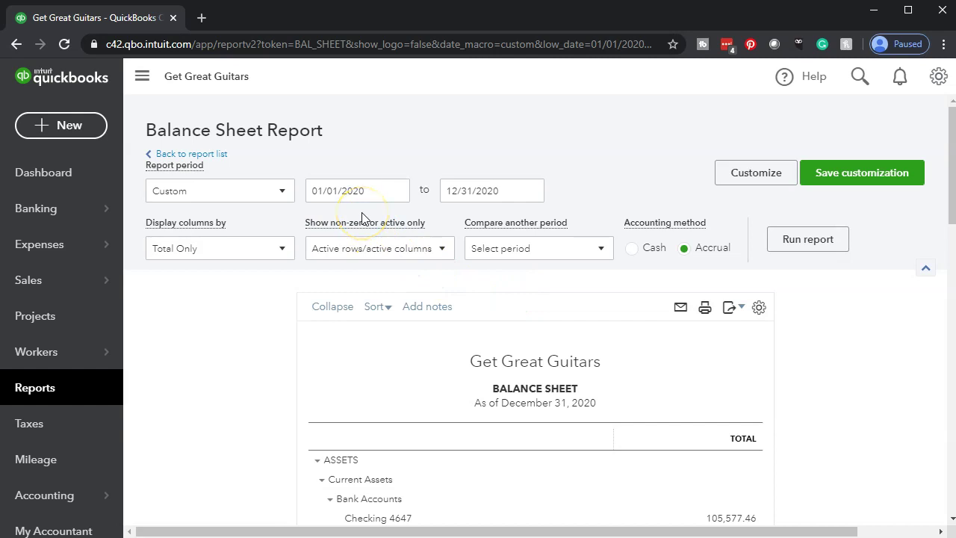
Step: Enlarge the Balance Sheet report page to 125% and duplicate it in a second browser tab
scroll(362, 217, down, 2)
click(372, 221)
scroll(376, 226, up, 1)
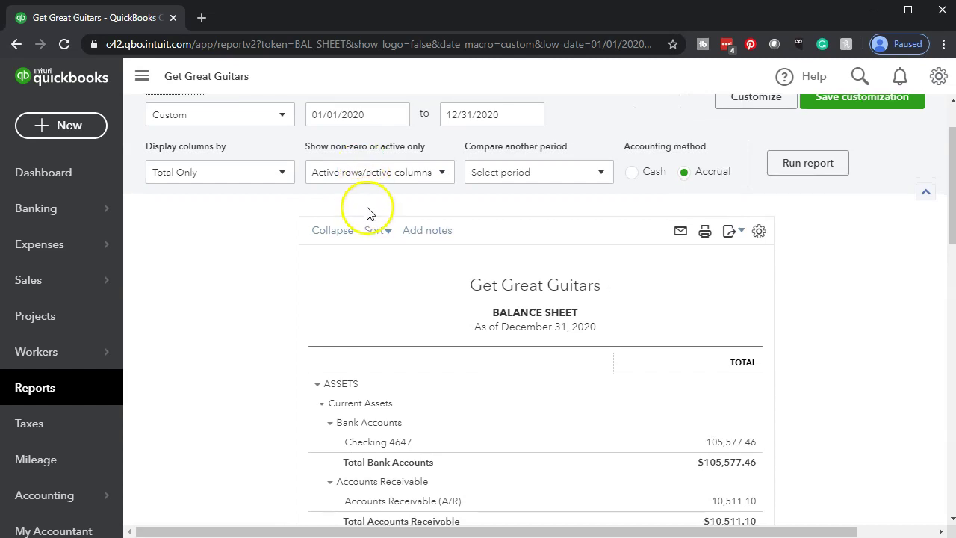
scroll(366, 209, down, 1)
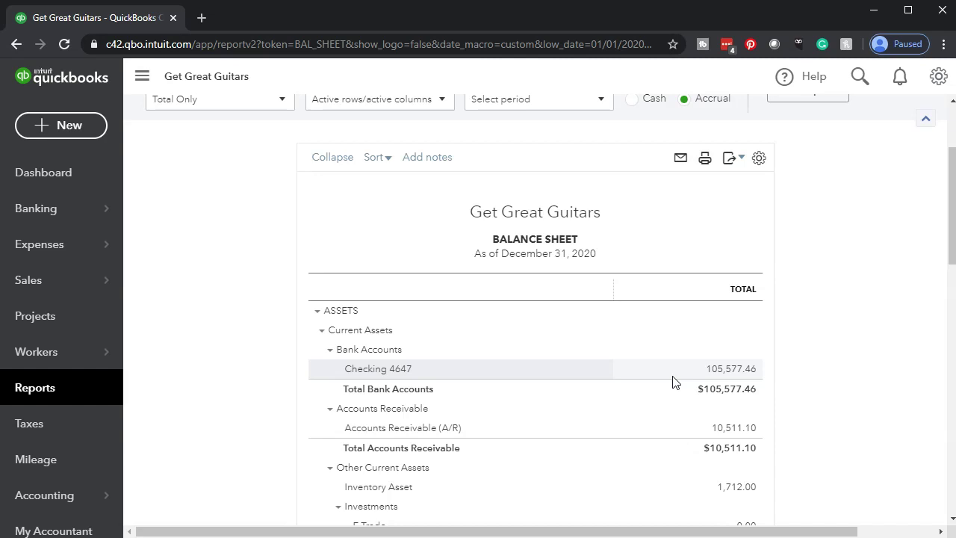
click(691, 376)
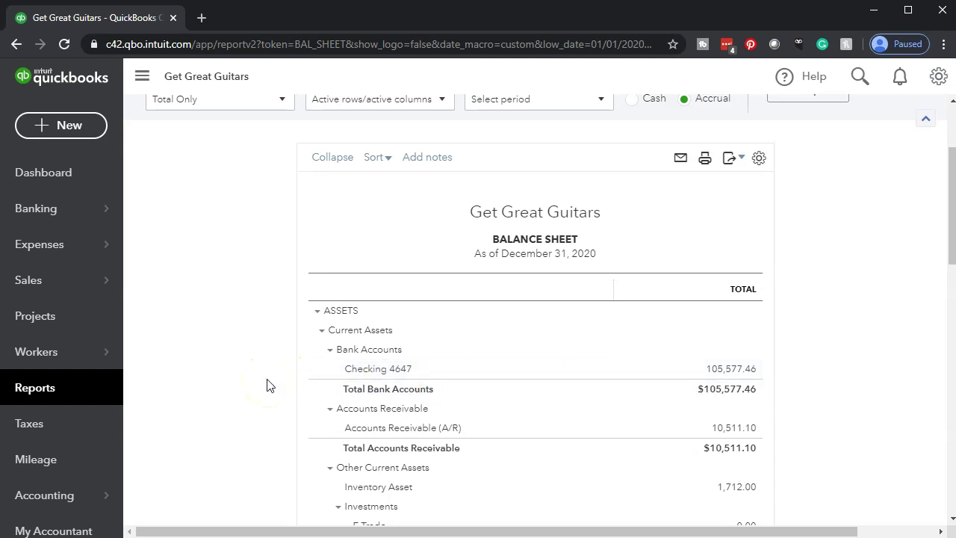
key(ctrl+plus)
key(ctrl+plus)
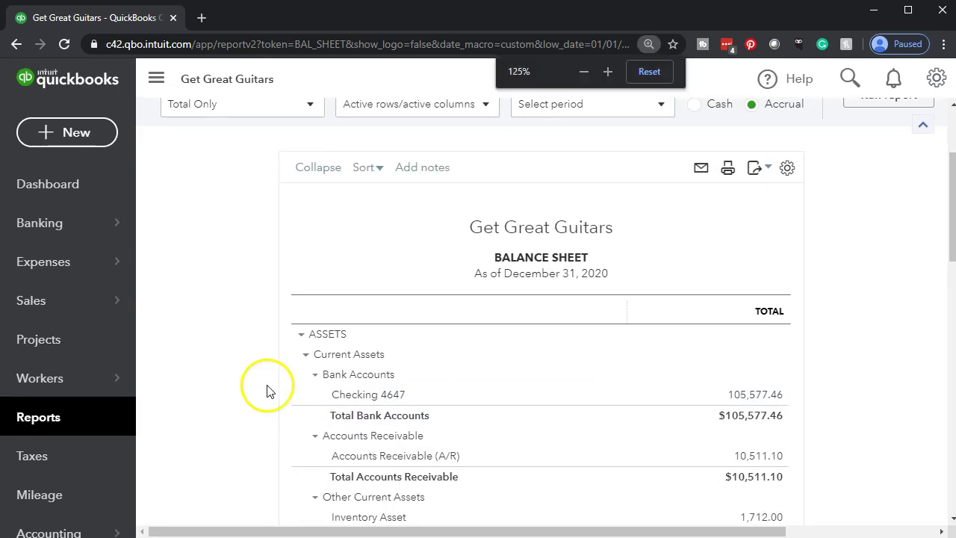
right_click(133, 19)
click(143, 70)
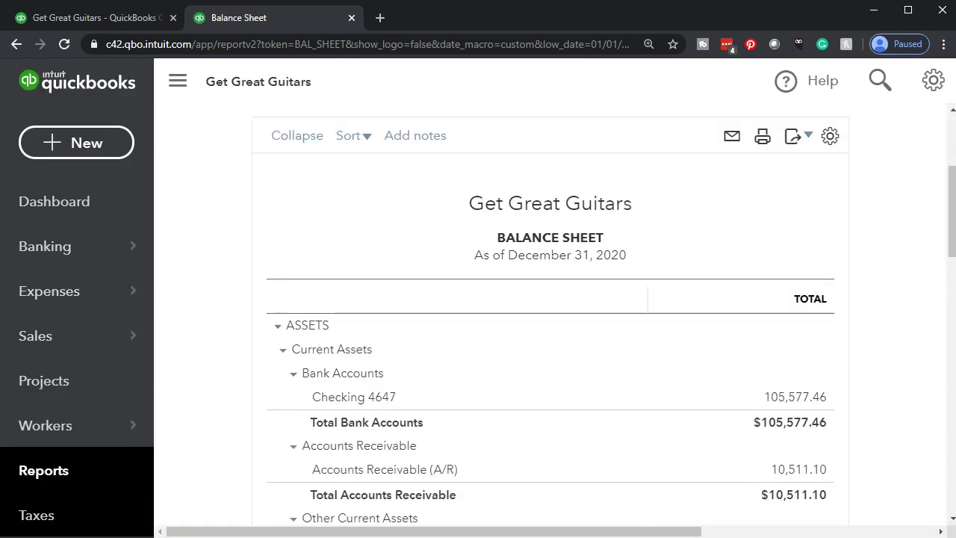
Step: Hide the navigation sidebar in the duplicated Balance Sheet tab and look over the current asset lines
click(179, 90)
click(186, 310)
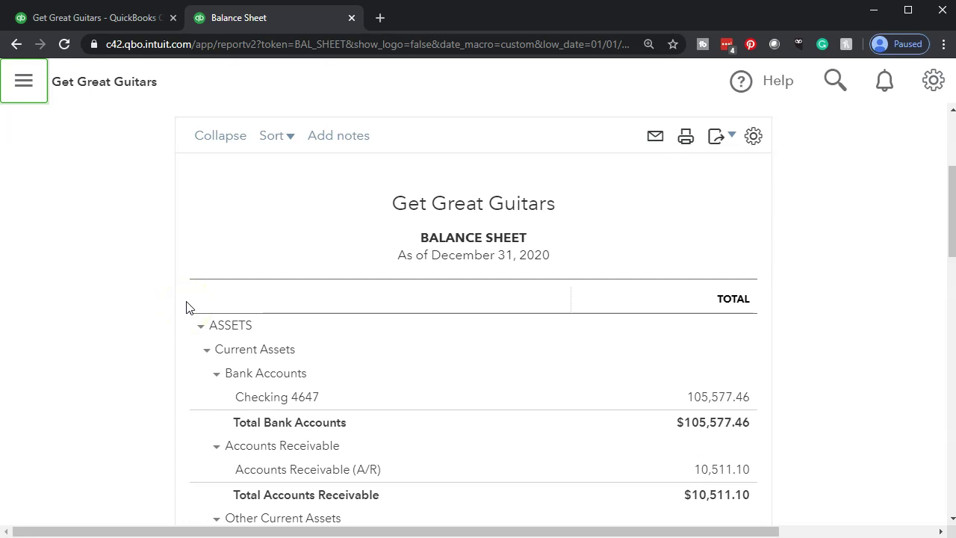
scroll(187, 306, down, 2)
click(532, 299)
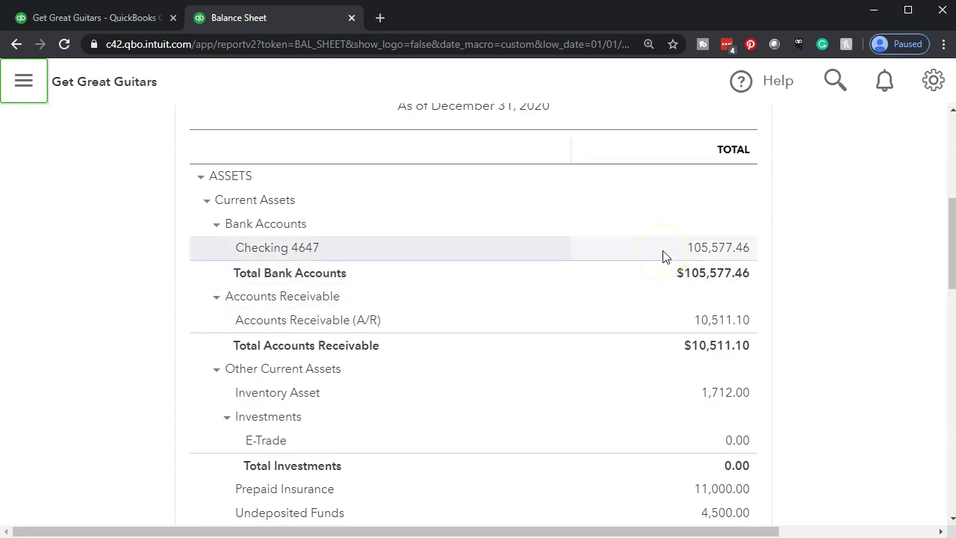
Step: Set the Balance Sheet's end date to February 29, 2020 and rerun the report
scroll(662, 256, up, 5)
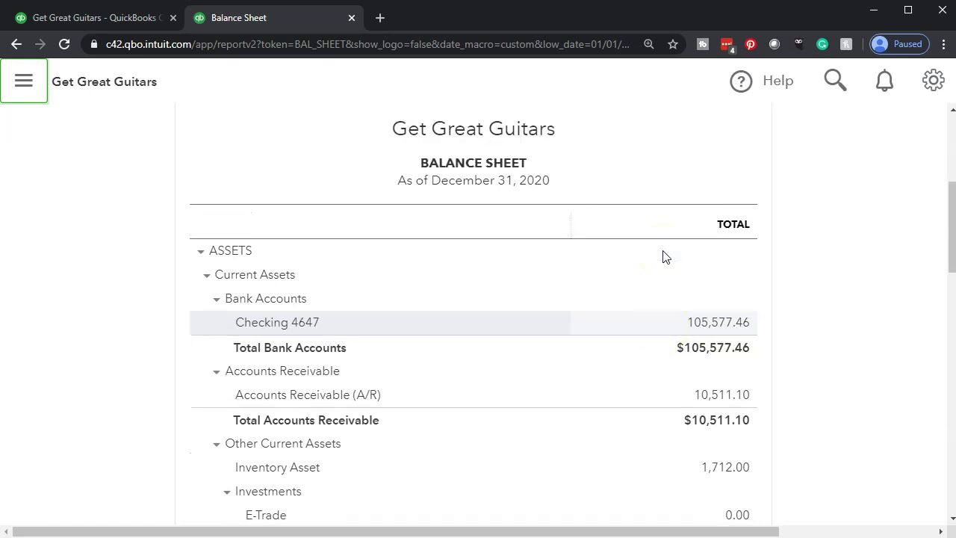
drag(494, 219, 254, 201)
text(0229)
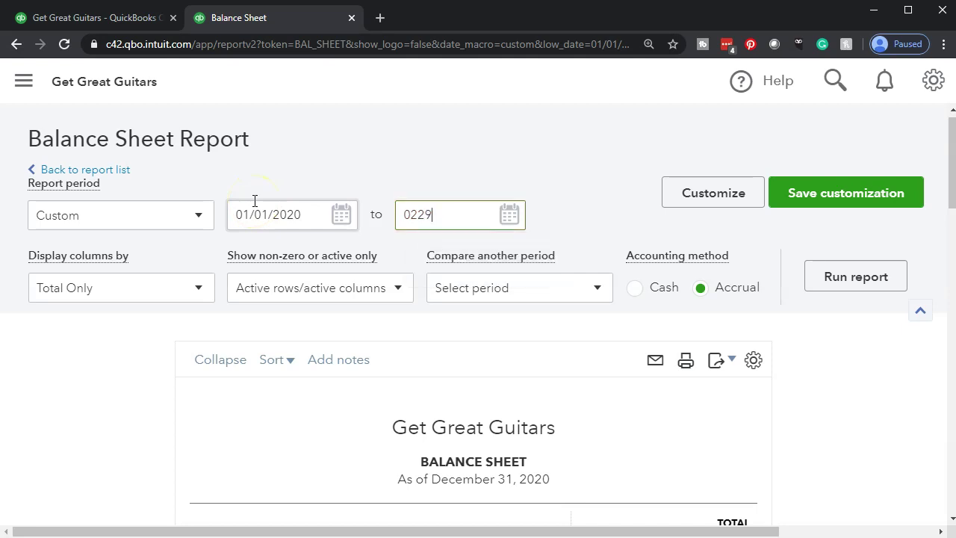
key(Tab)
click(849, 269)
scroll(848, 268, down, 3)
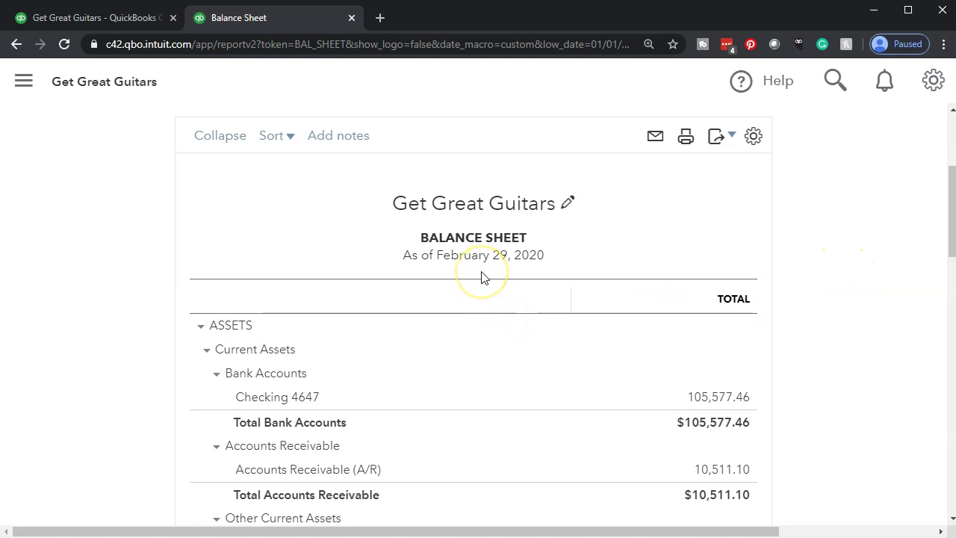
scroll(482, 277, down, 1)
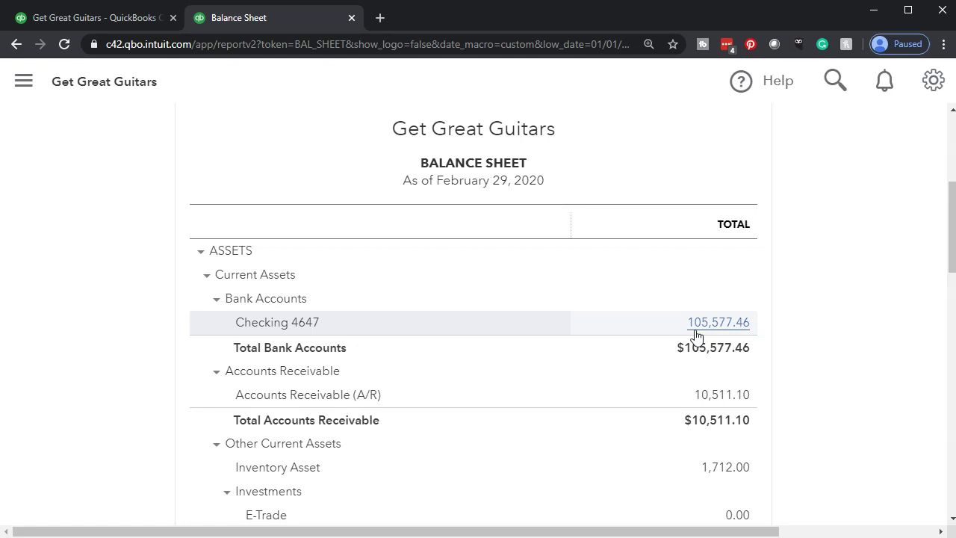
Step: Switch to the Bank Rec.xlsx workbook in Excel and examine the February 29 balance on the Bank Stmt Feb (2) sheet
click(657, 325)
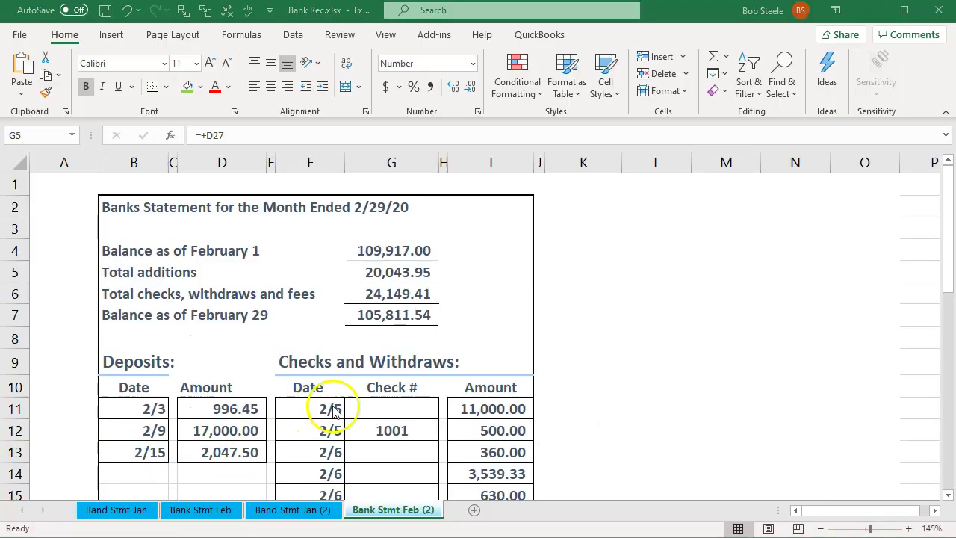
click(415, 315)
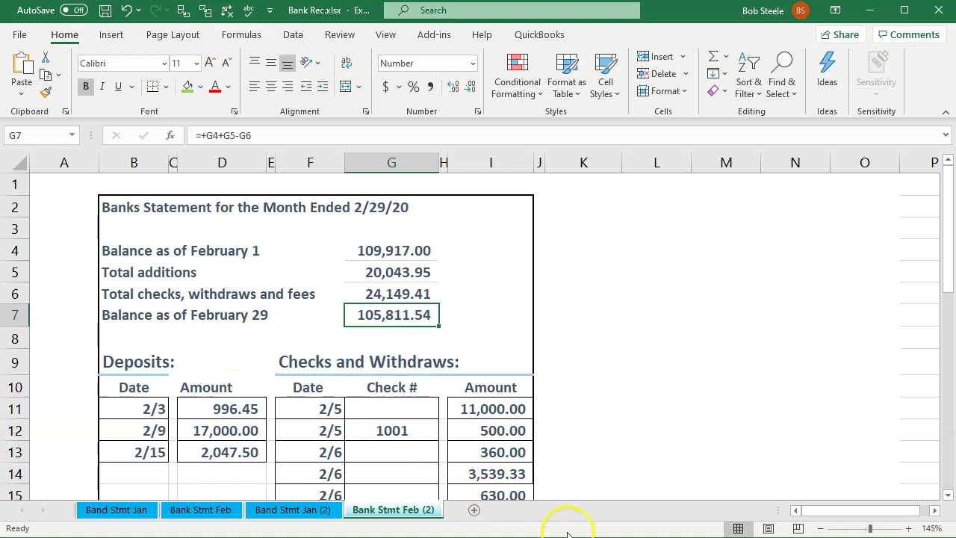
Step: Return to the QuickBooks Balance Sheet and enlarge the page to 150% to compare its checking balance with the bank statement
key(alt+Tab)
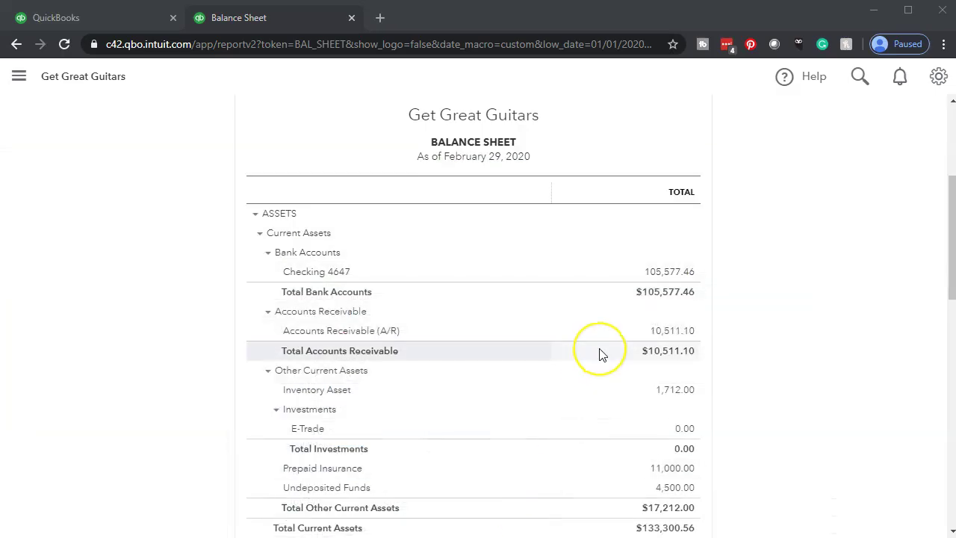
key(ctrl+plus)
key(ctrl+plus)
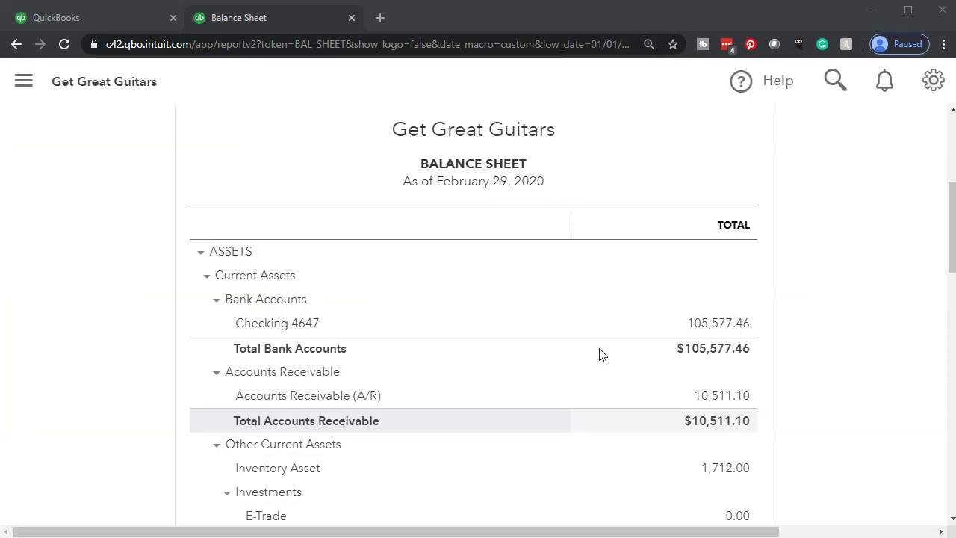
key(ctrl+plus)
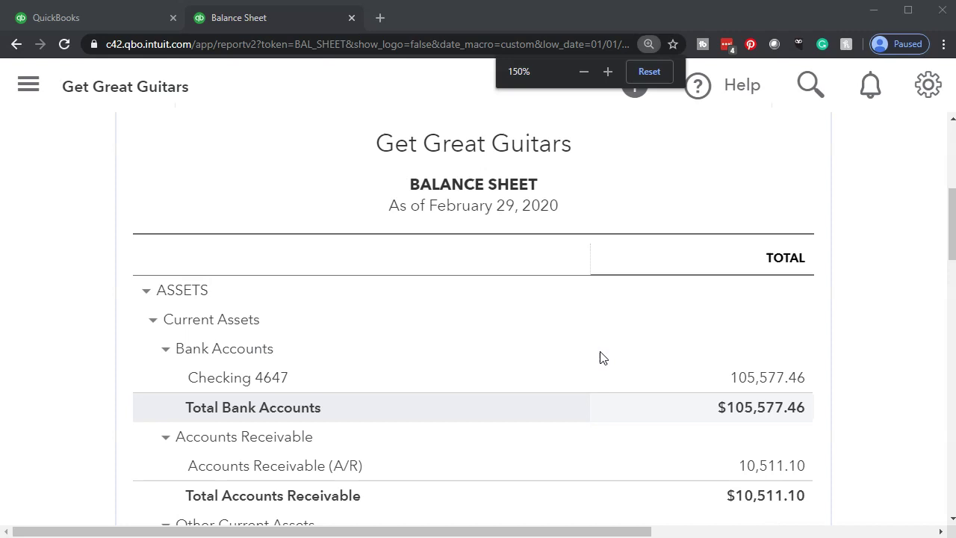
click(603, 349)
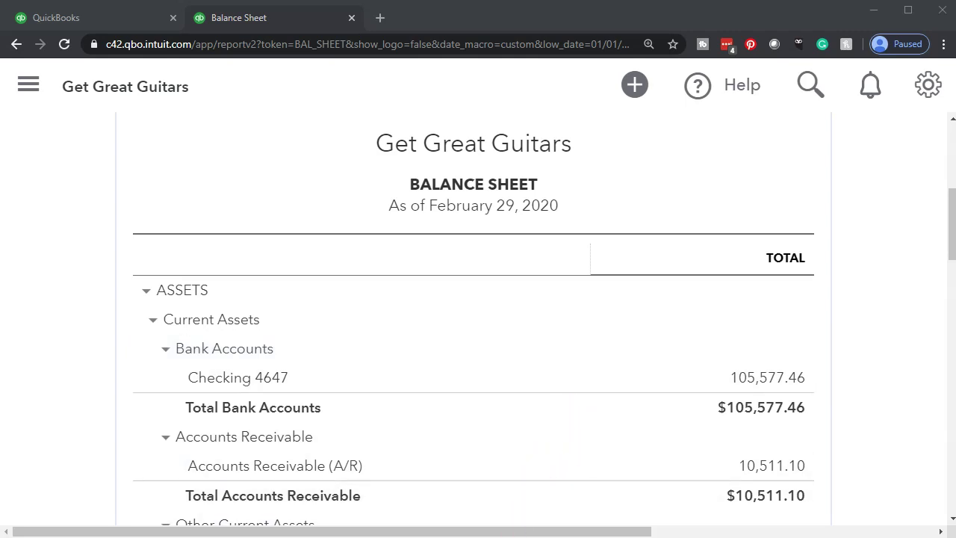
Step: In the Excel workbook, compare the February 1 balance with the January 31 balance on the Band Stmt Jan (2) sheet
click(479, 532)
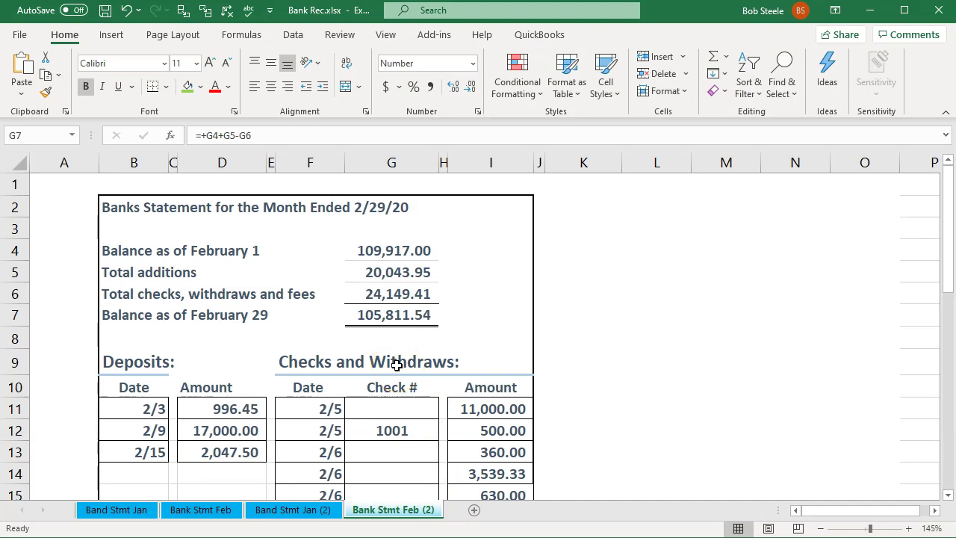
click(385, 250)
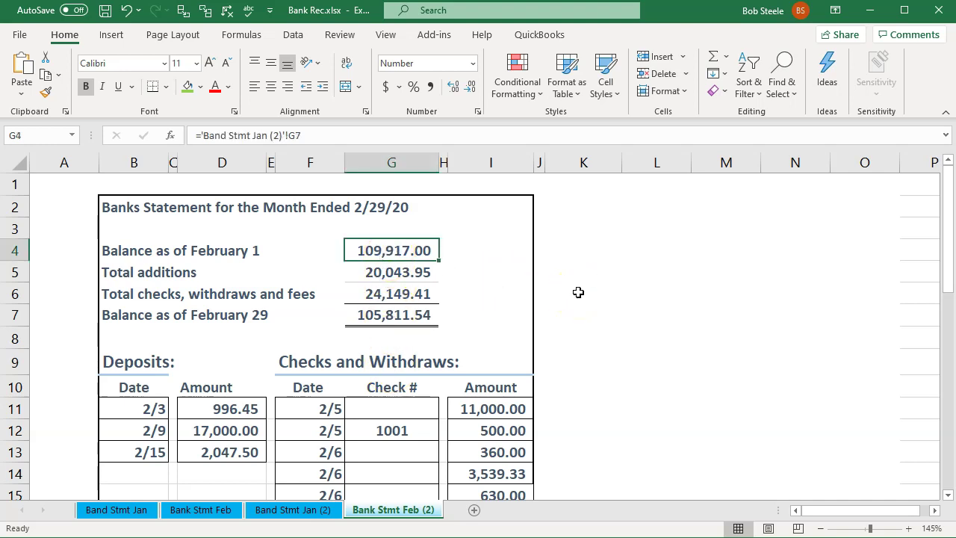
click(312, 510)
click(389, 267)
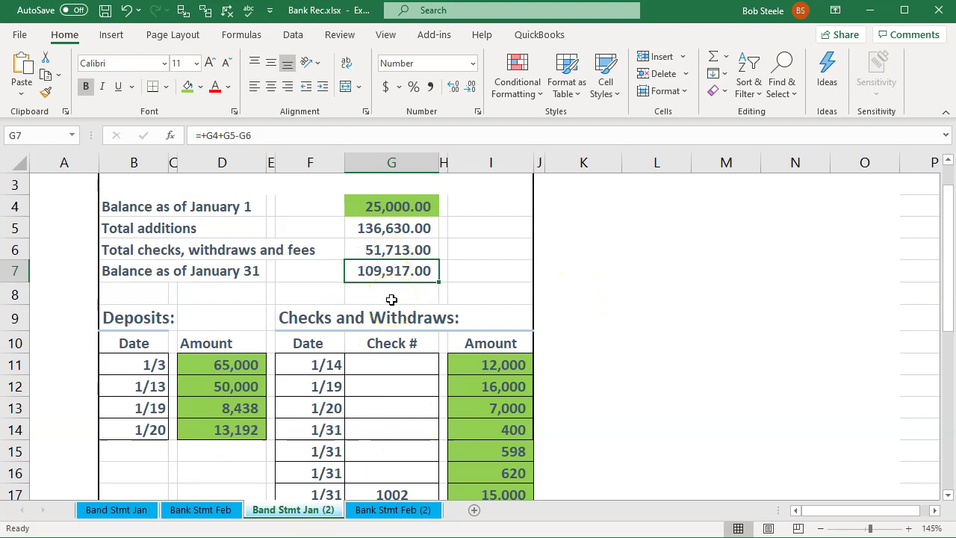
click(392, 510)
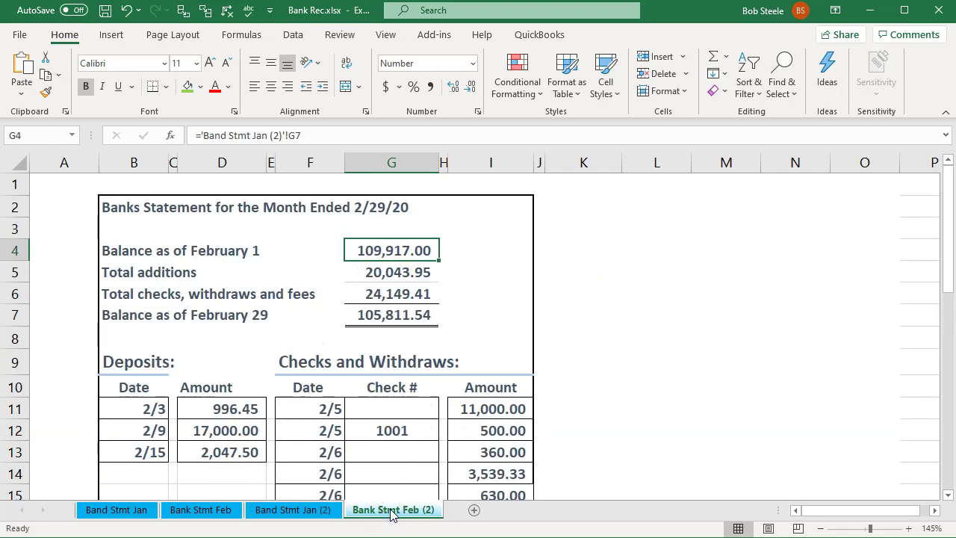
Step: Trace February's total additions to the deposits and its total withdrawals to the checks list, then check the February 29 balance
click(402, 271)
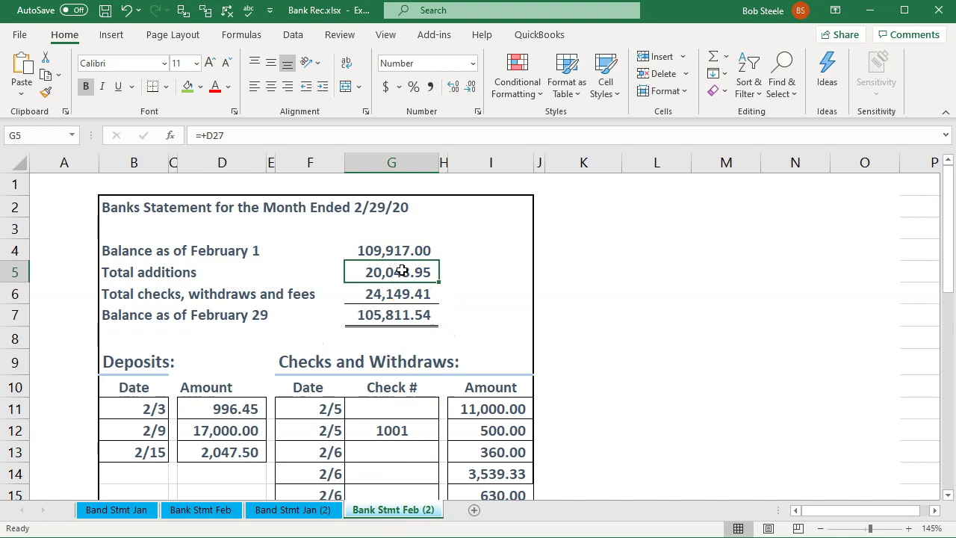
drag(239, 409, 235, 468)
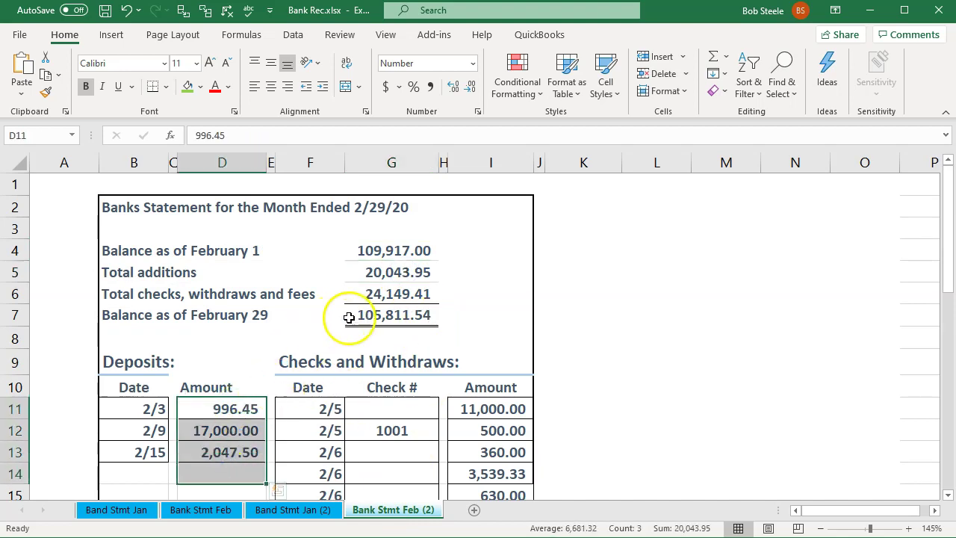
click(389, 293)
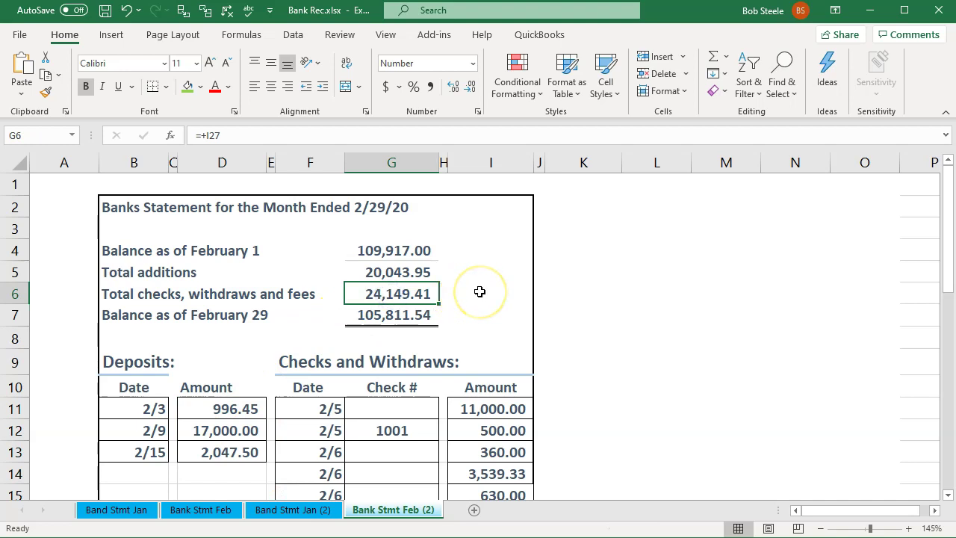
scroll(482, 299, down, 1)
drag(491, 337, 484, 453)
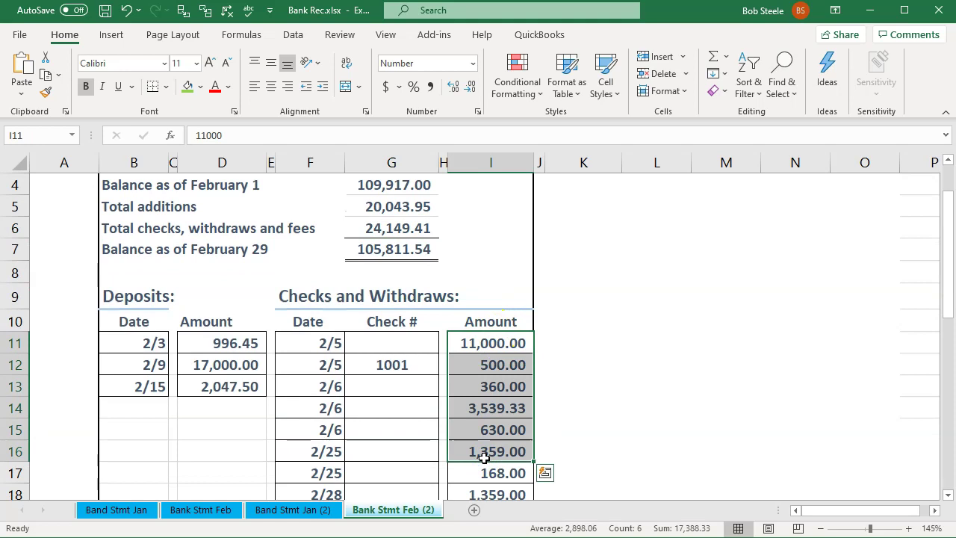
click(392, 248)
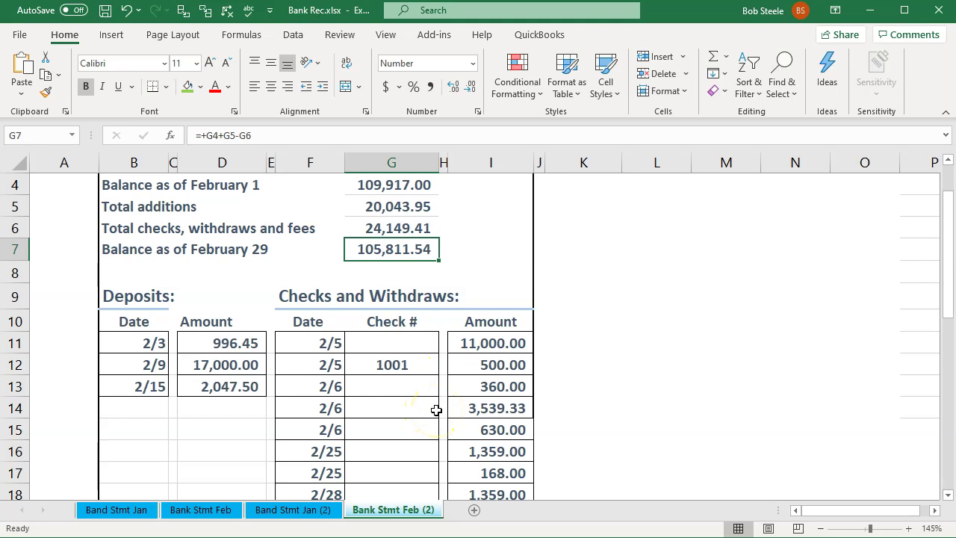
scroll(436, 410, up, 1)
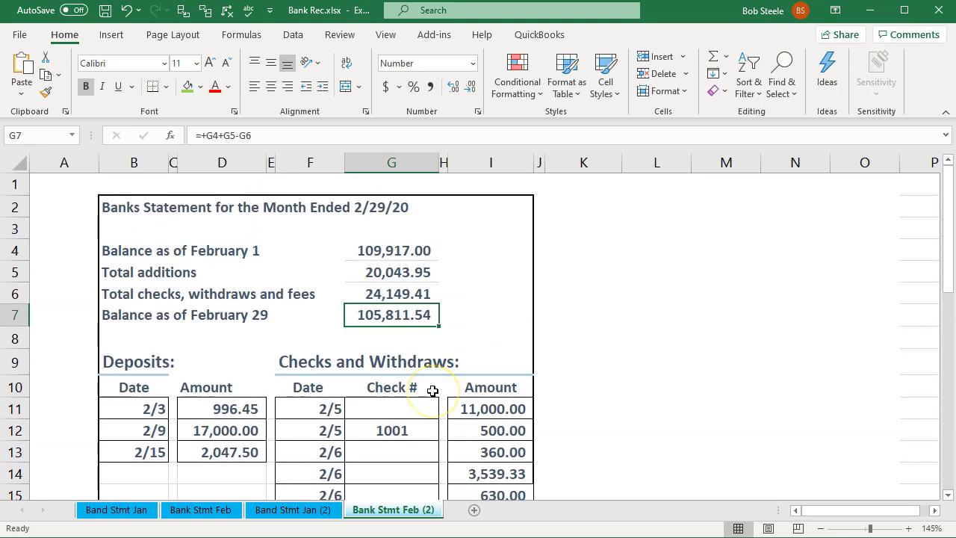
Step: Examine the uncleared payments and deposits in the January reconciliation PDF in Acrobat Reader, and locate the first deposit on the February statement
click(396, 251)
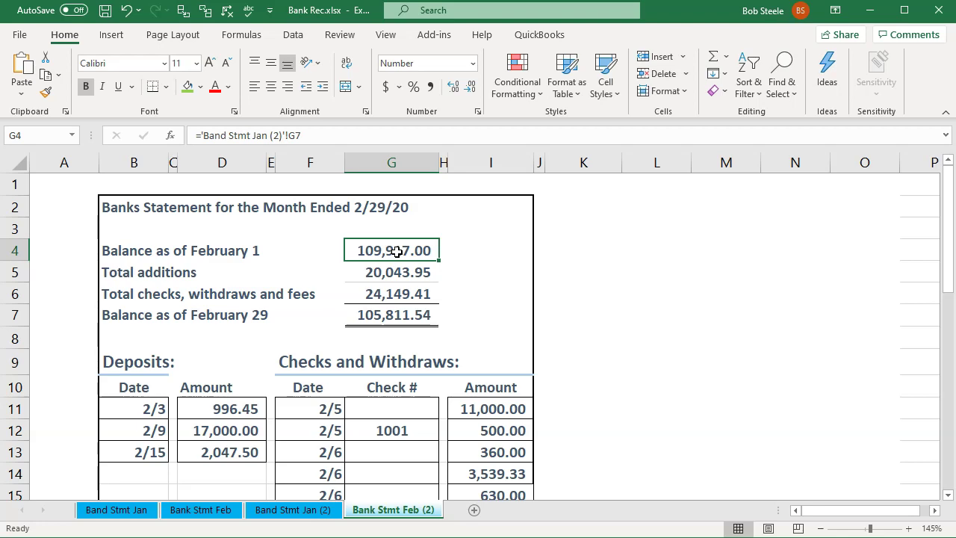
click(663, 536)
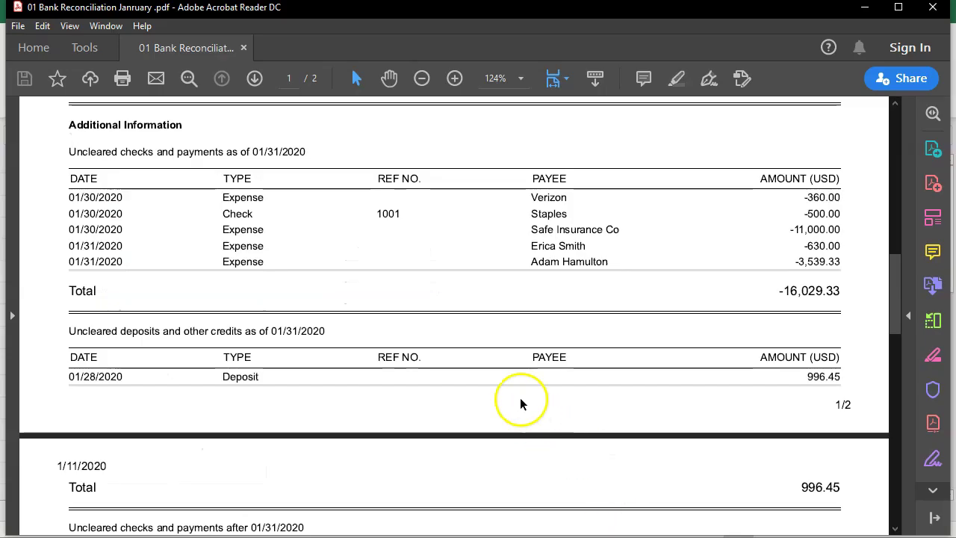
scroll(518, 396, up, 1)
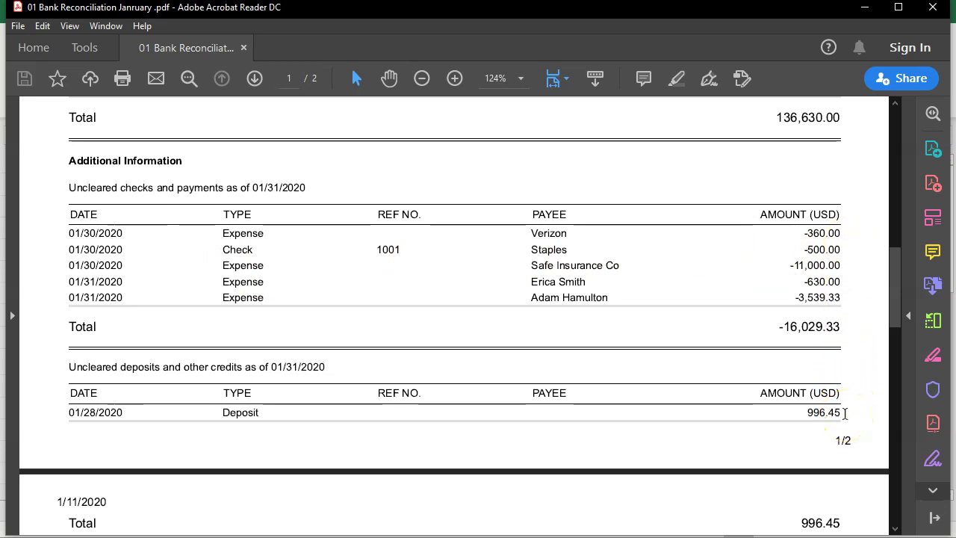
click(864, 6)
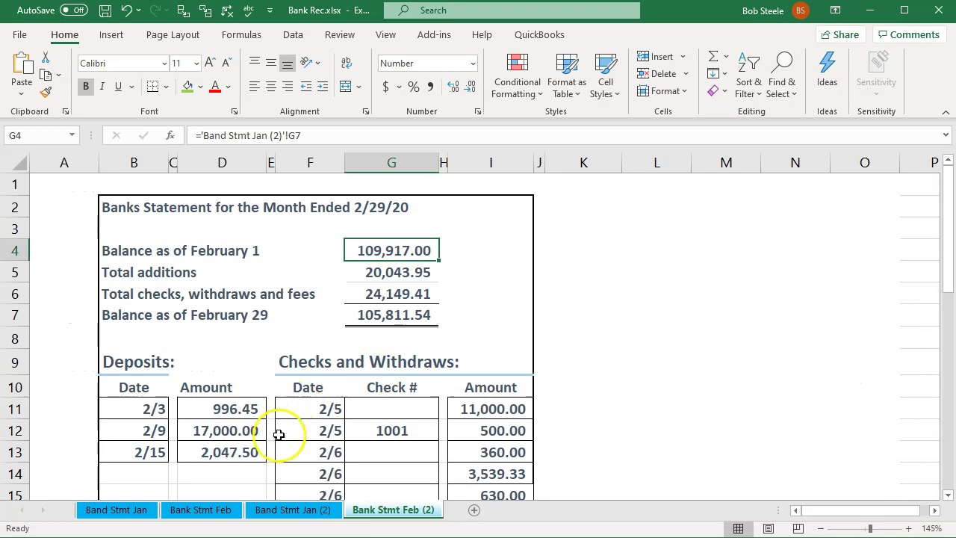
click(237, 410)
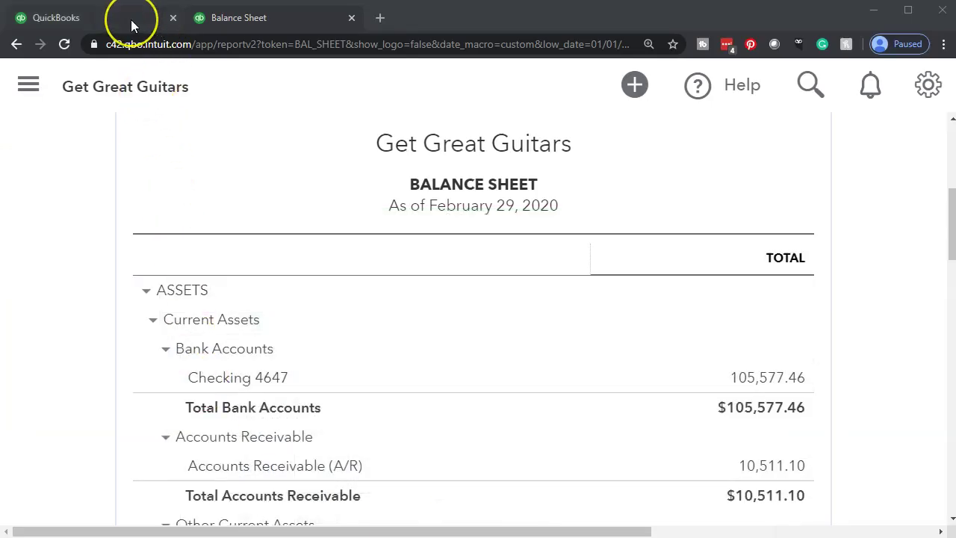
Step: Switch to the QuickBooks home page tab in the browser and reduce the page zoom to 100%
click(131, 20)
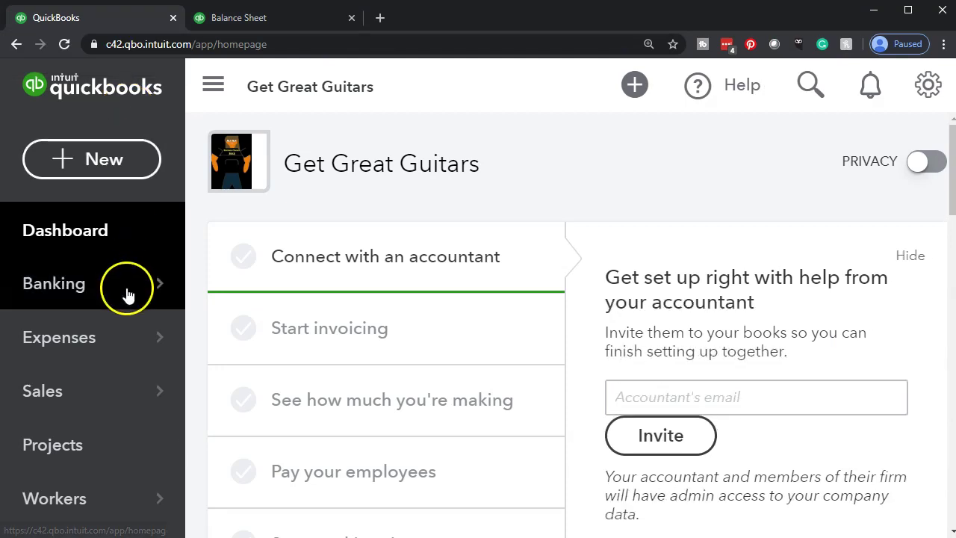
mouse_move(165, 295)
key(ctrl+minus)
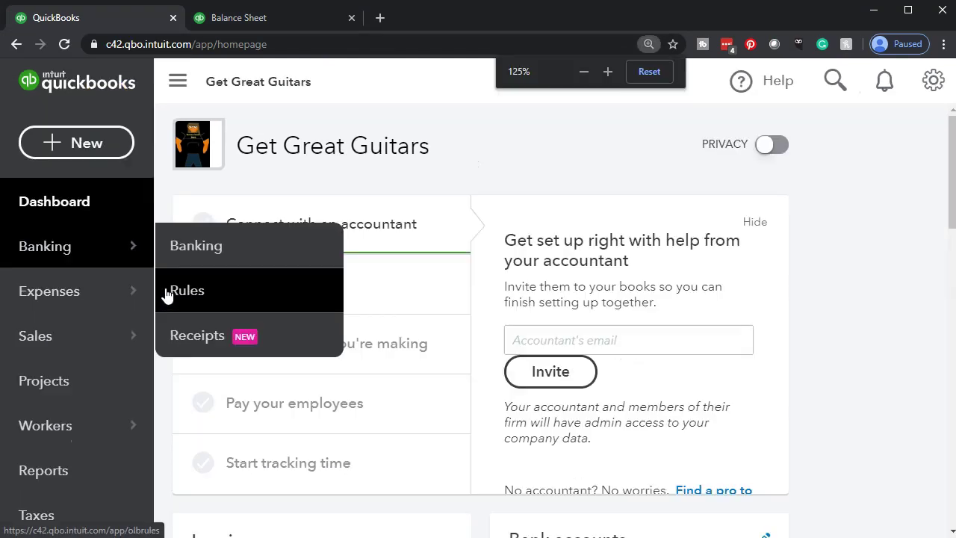
key(ctrl+minus)
key(ctrl+minus)
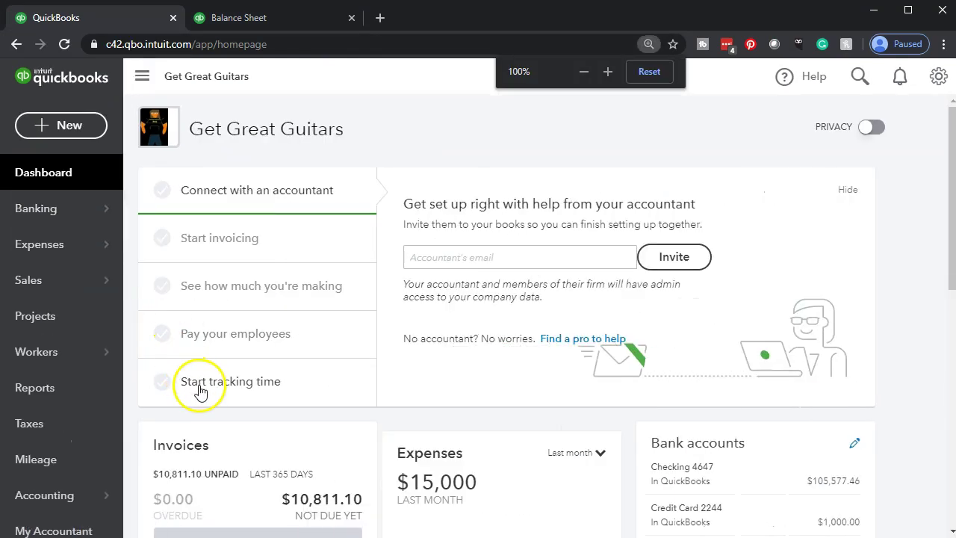
Step: Open the Reconcile page for the checking account, collapse the navigation menu and enlarge the page zoom to 110%
click(61, 498)
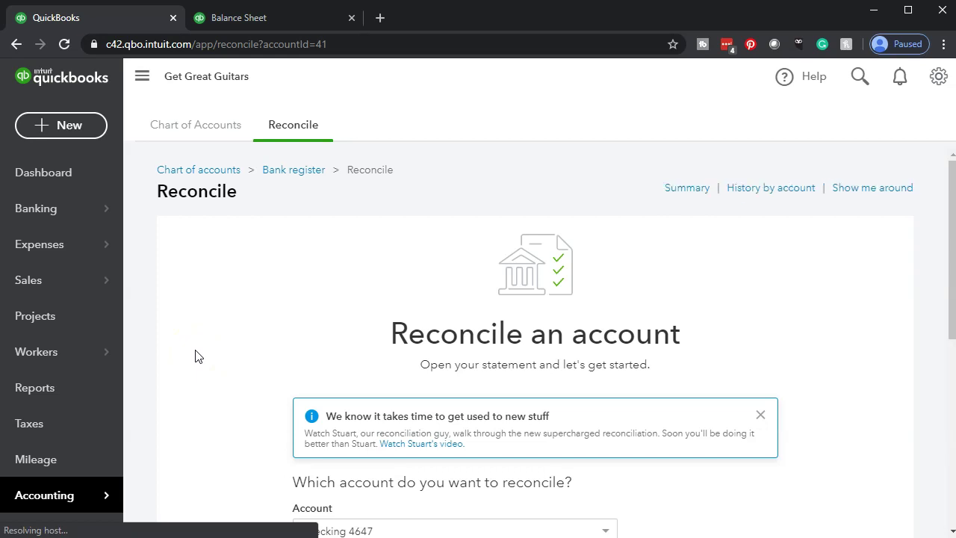
scroll(197, 356, down, 1)
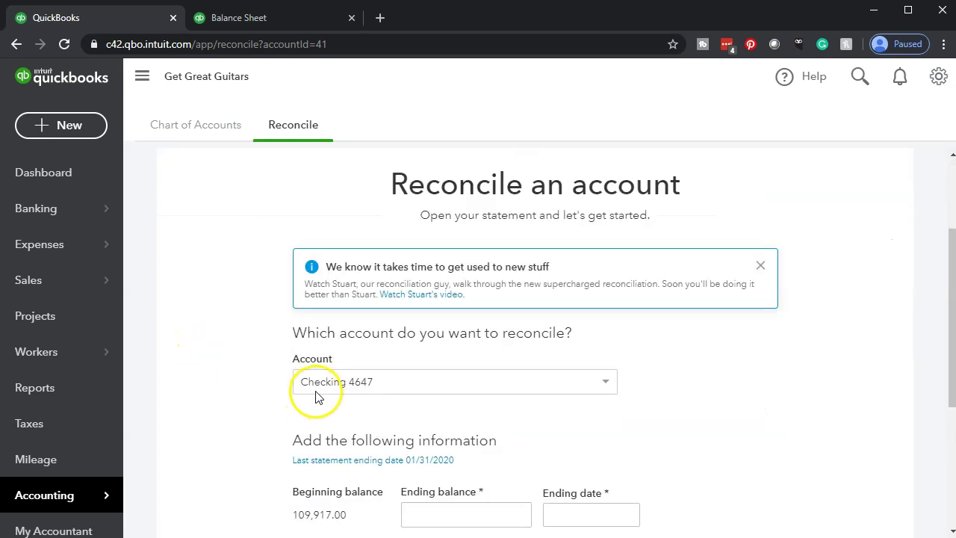
scroll(317, 396, down, 1)
click(142, 76)
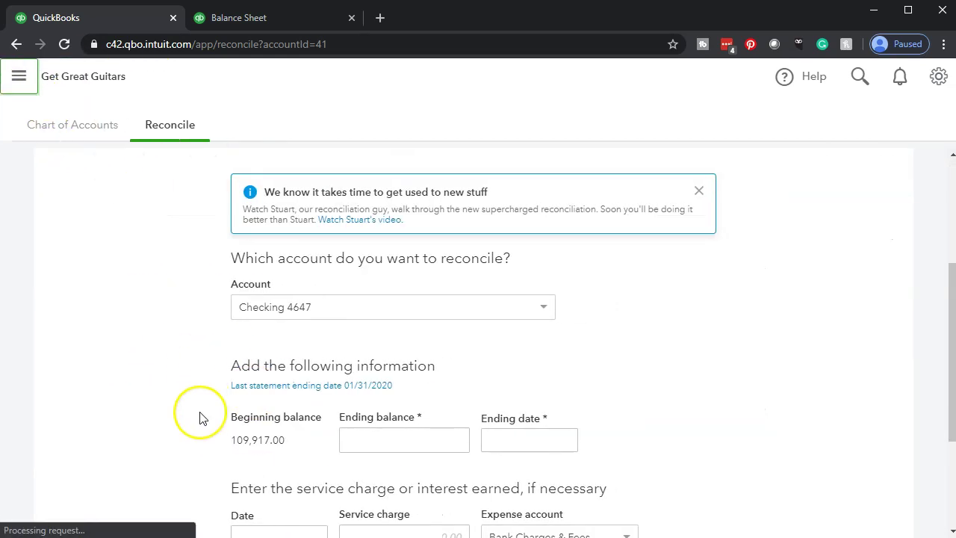
key(ctrl+plus)
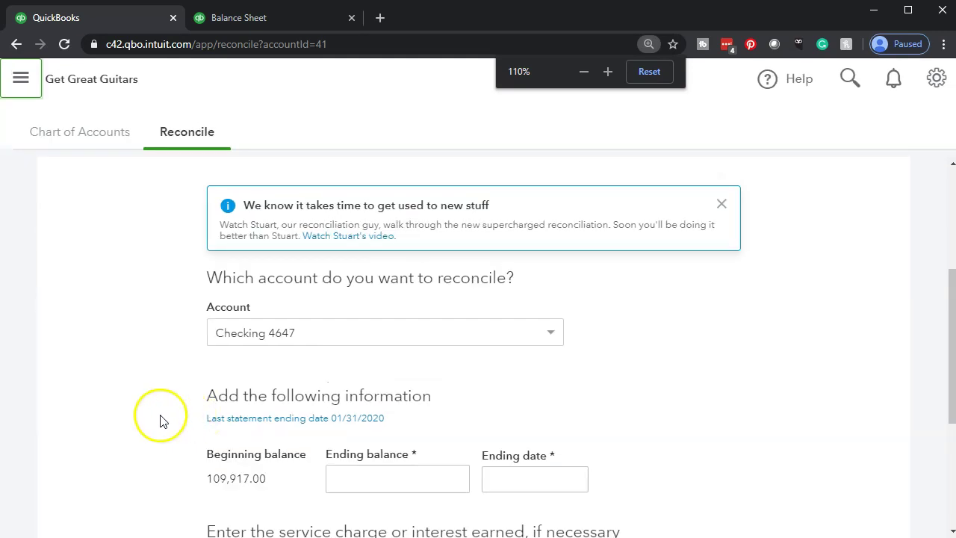
scroll(160, 420, down, 1)
scroll(160, 420, down, 1)
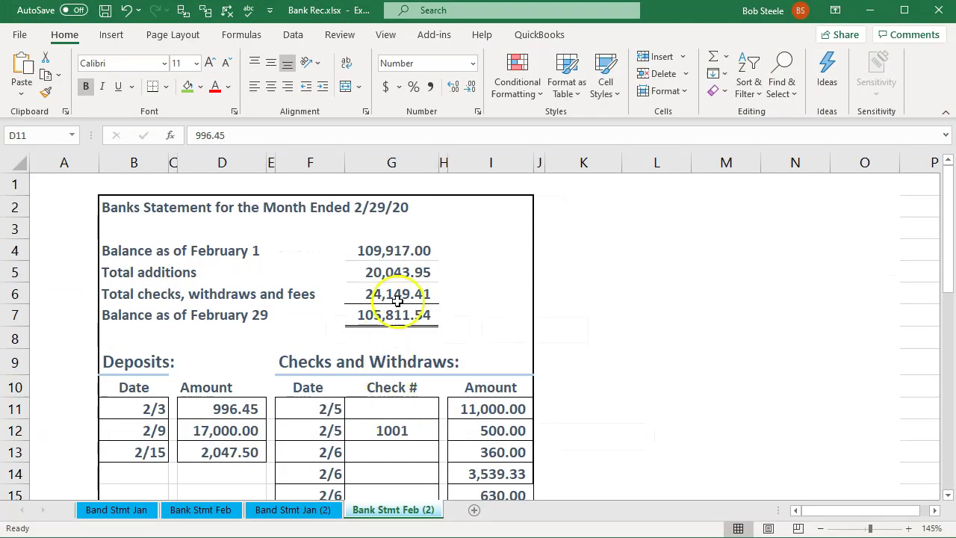
Step: In the Excel workbook, compare the February 1 balance with the January 31 balance on Band Stmt Jan (2), and check the February 29 balance
click(404, 250)
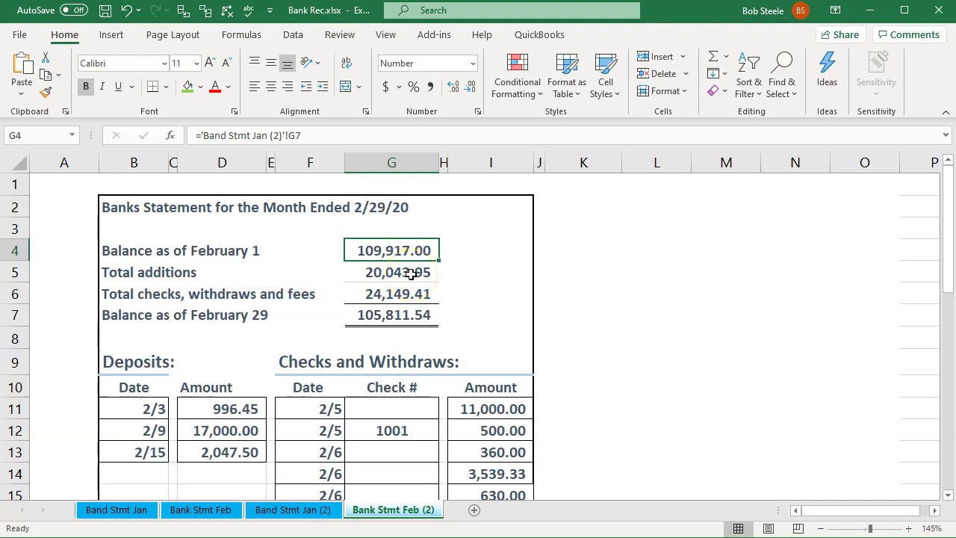
click(297, 510)
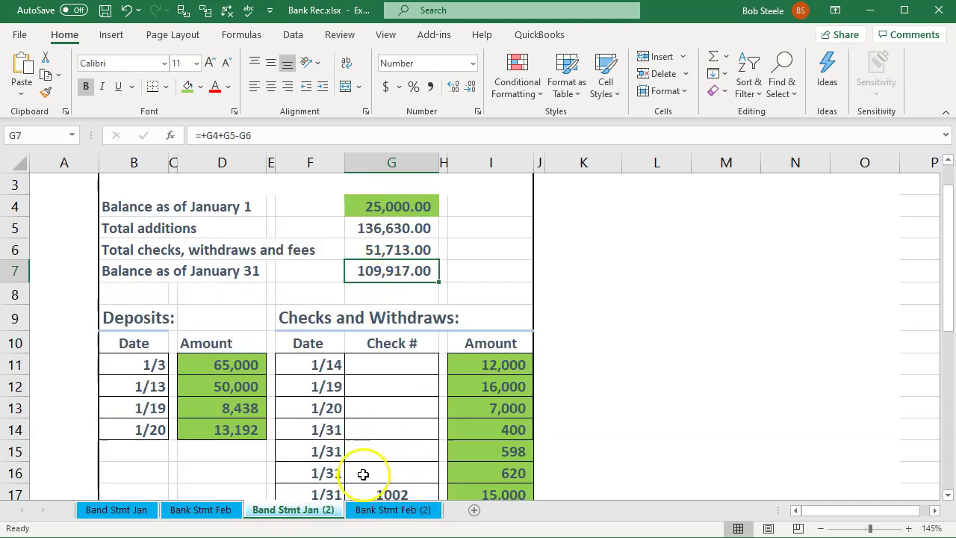
click(374, 510)
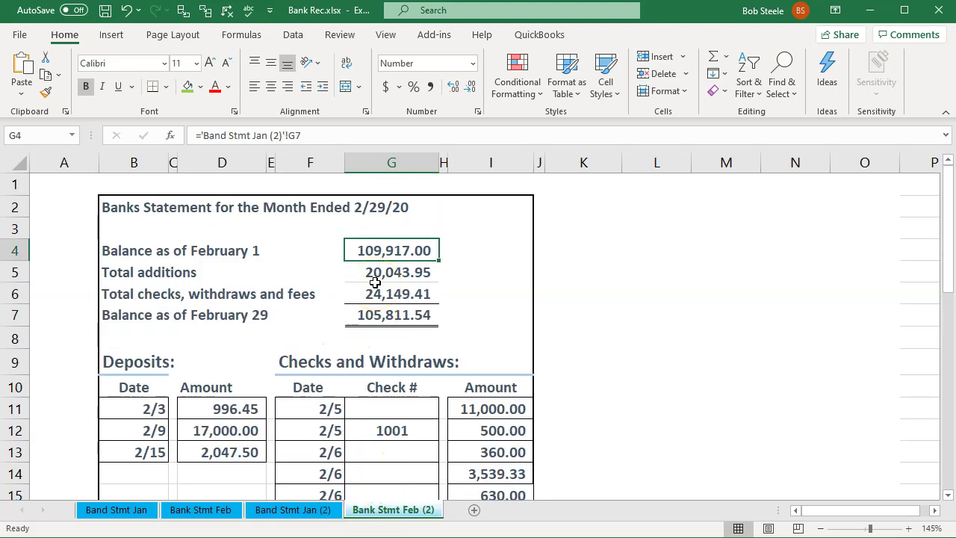
click(381, 314)
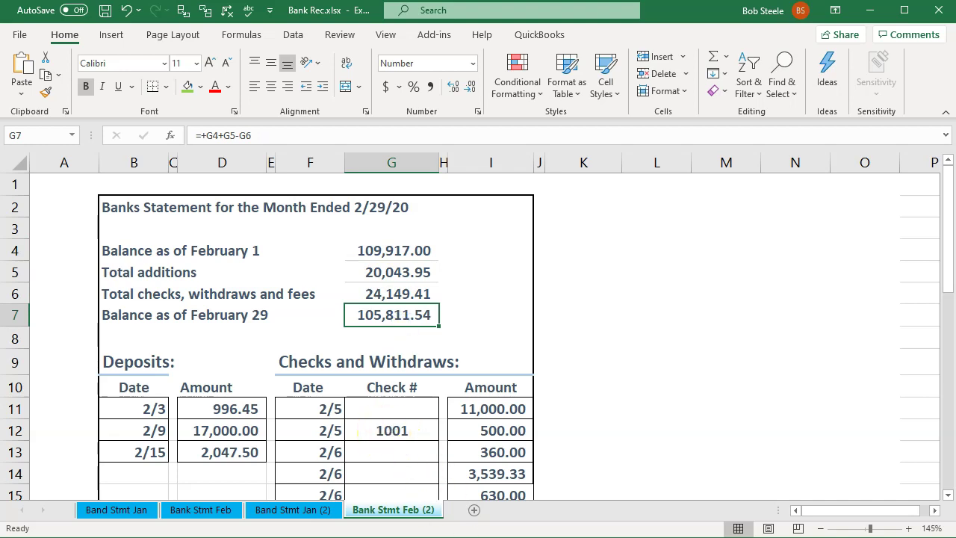
Step: Switch to QuickBooks in the browser and enter the ending balance 105,811.54 and ending date 02/29/2020 for the reconciliation
key(alt+Tab)
click(419, 327)
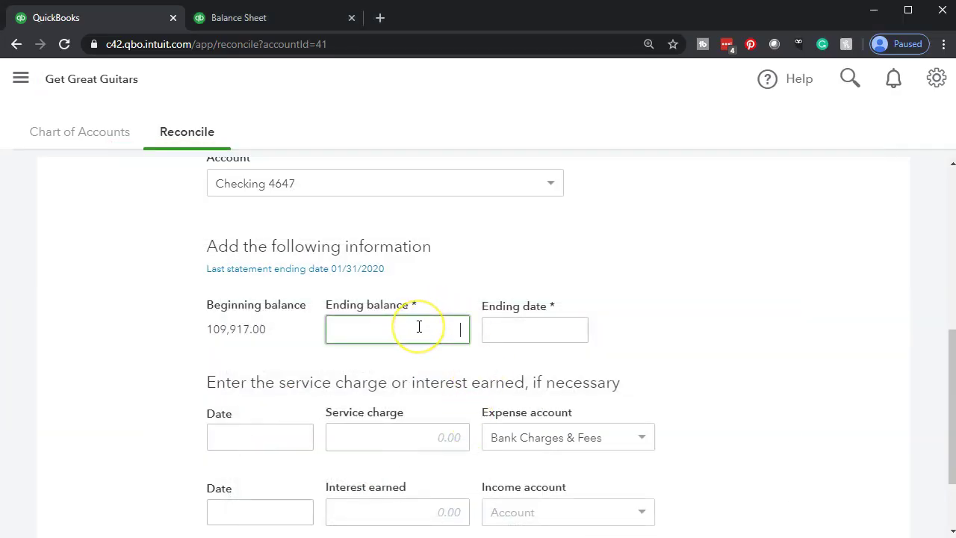
text(105811.54)
click(228, 358)
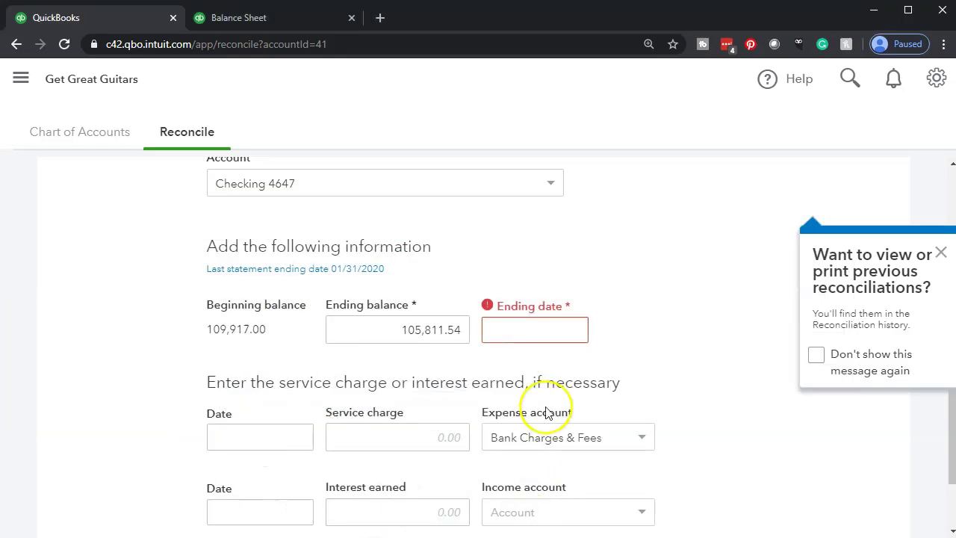
click(526, 331)
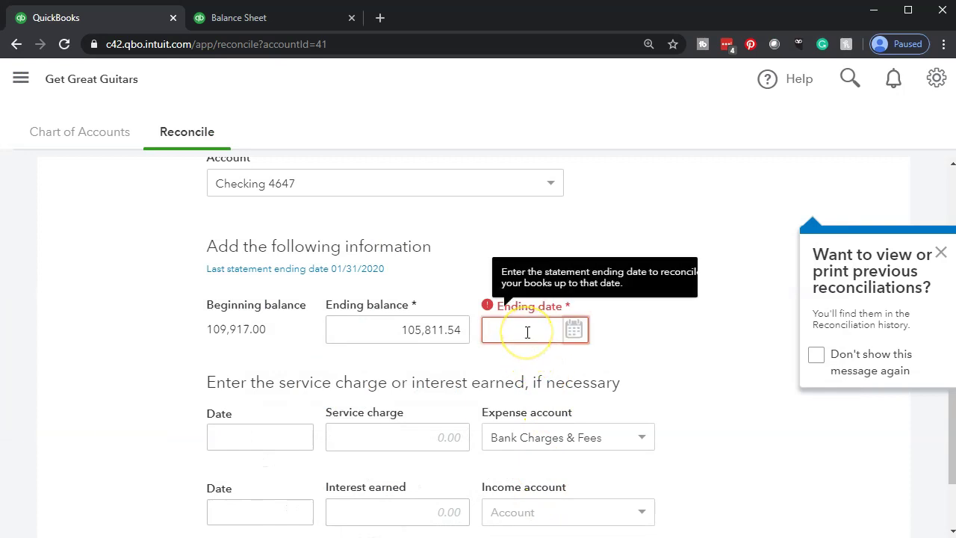
text(02/)
text(29)
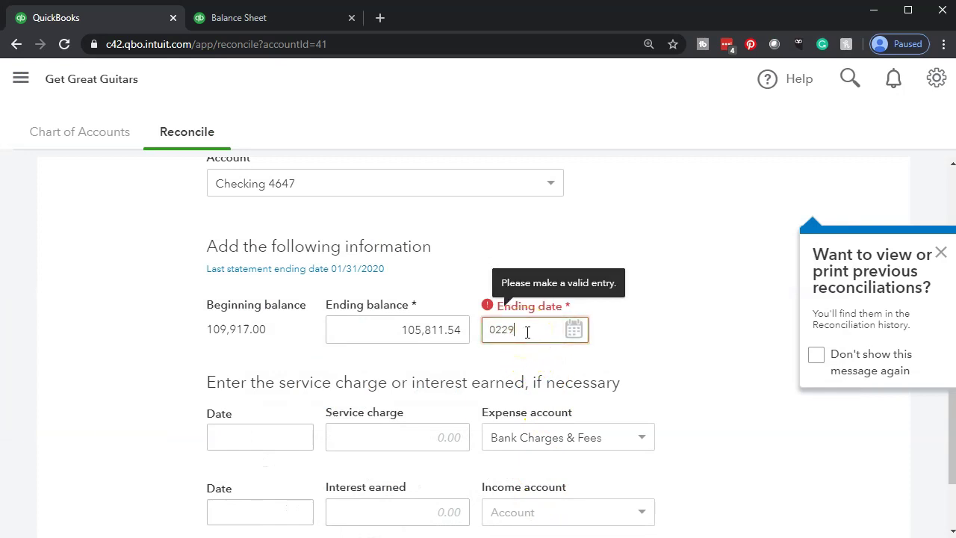
key(Tab)
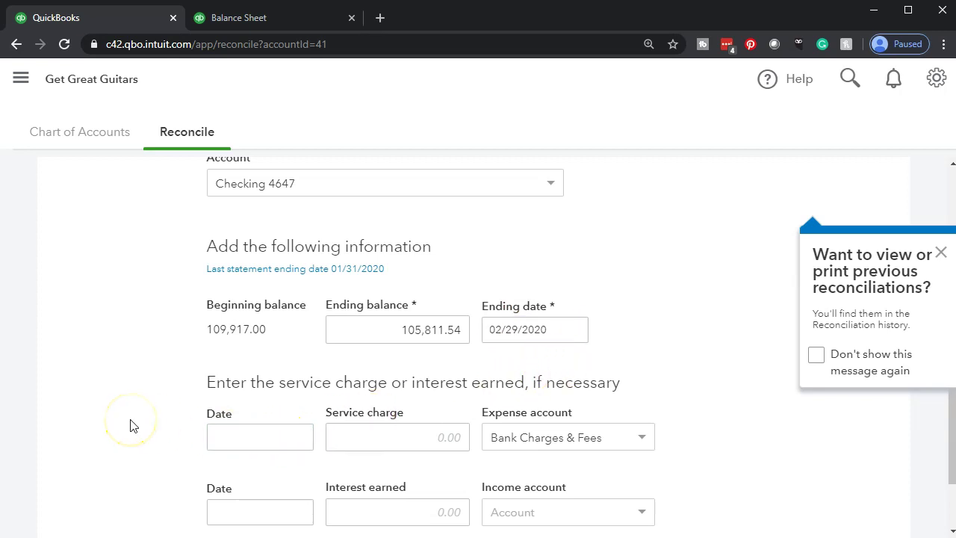
Step: Start reconciling with the service charge and interest earned left blank, and dismiss the tips about reviewing transactions
scroll(130, 424, down, 1)
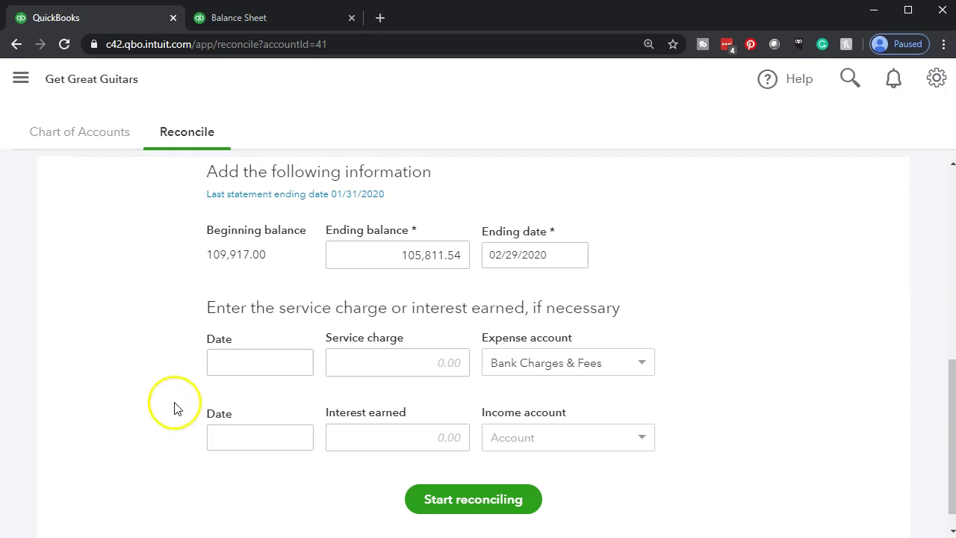
click(329, 432)
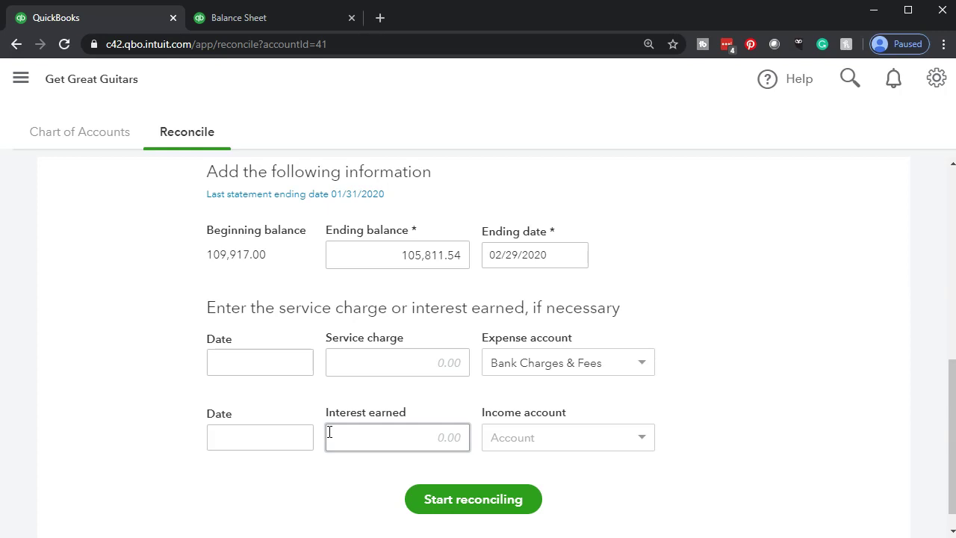
scroll(326, 430, up, 1)
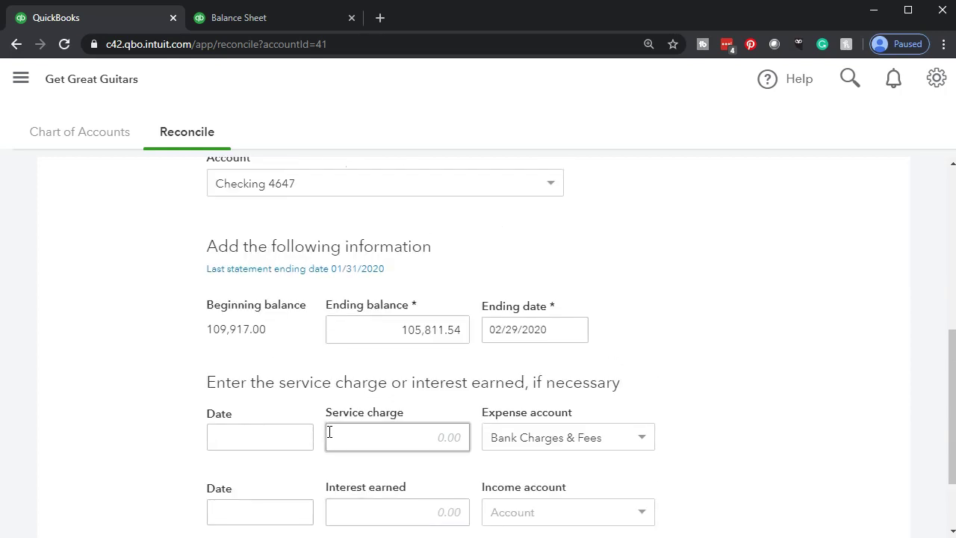
scroll(326, 431, down, 2)
click(439, 489)
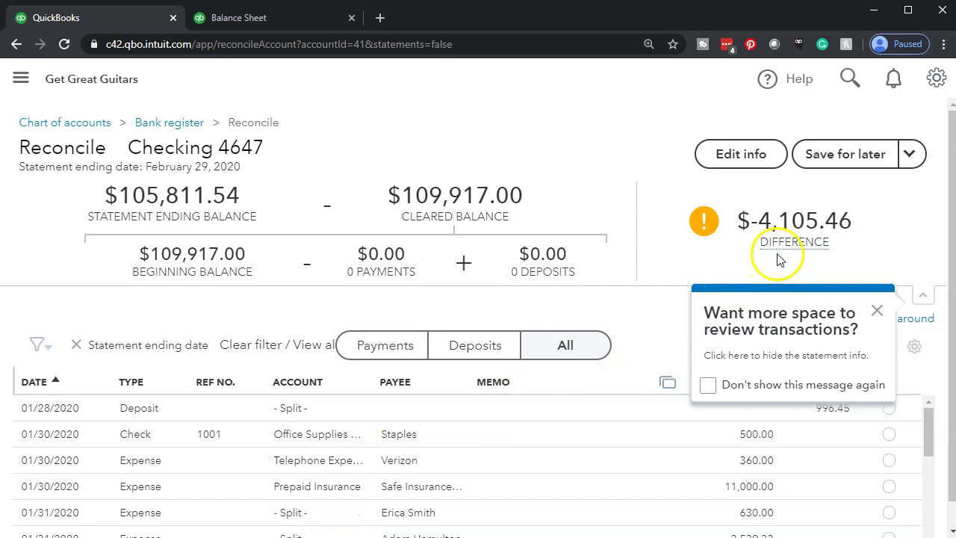
click(878, 312)
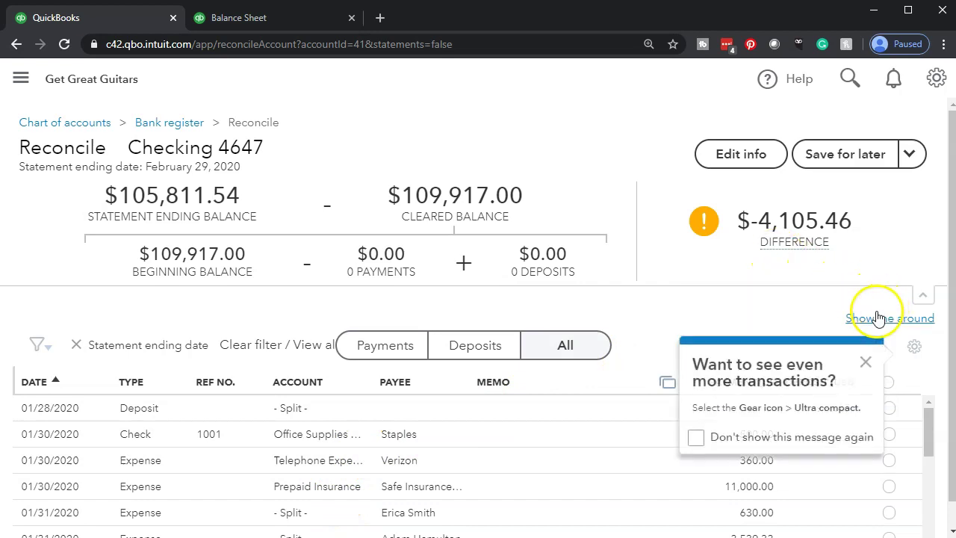
click(865, 364)
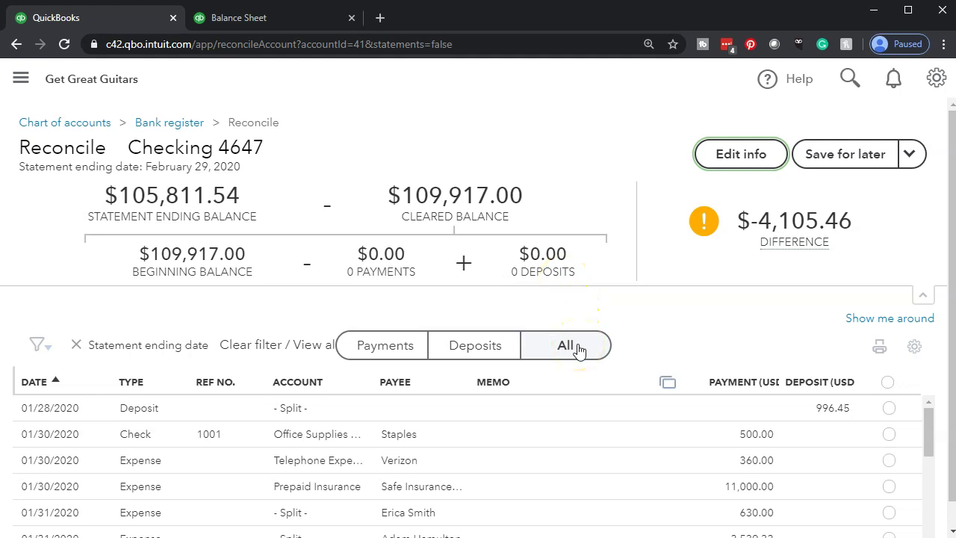
Step: View the payments in the reconciliation list, and filter the list to show only deposits
click(491, 347)
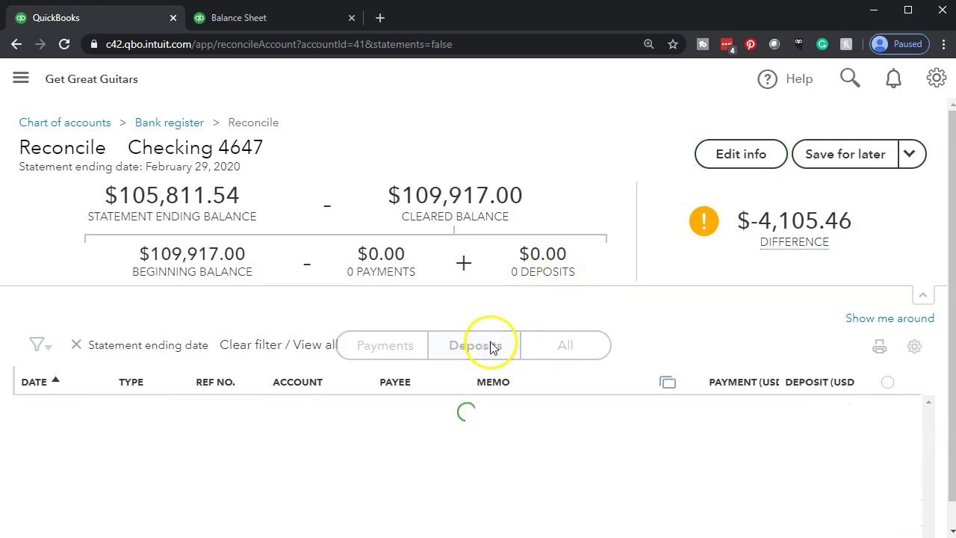
click(397, 354)
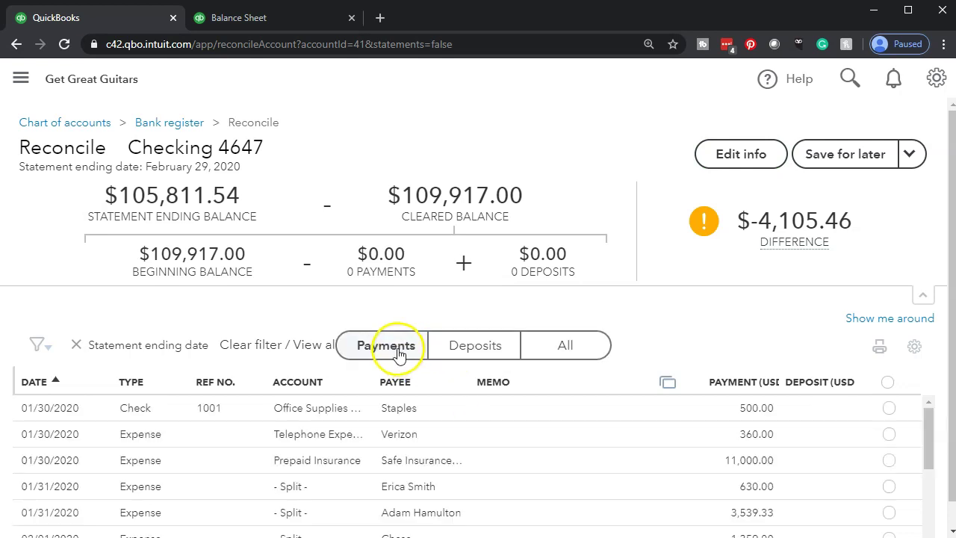
click(456, 361)
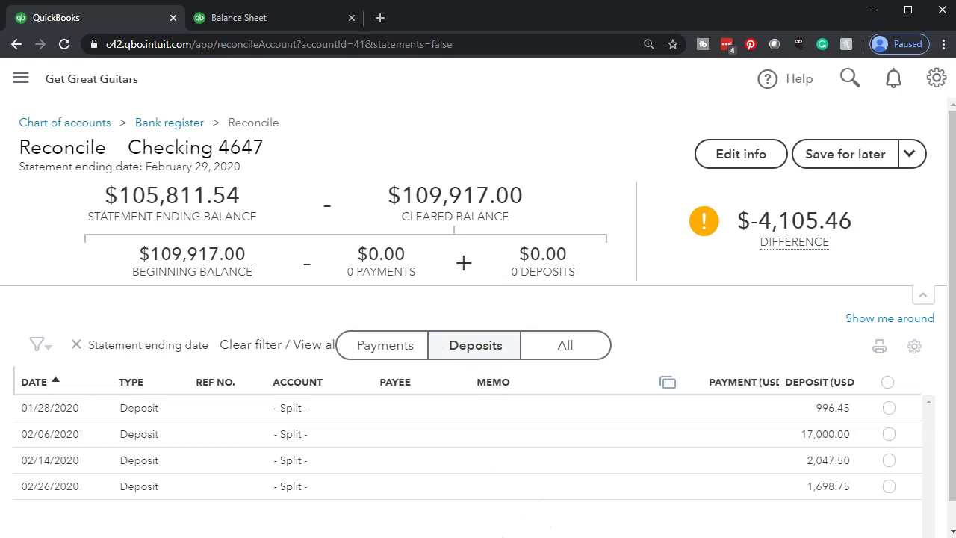
Step: Locate the 2/3 deposit of 996.45 on the Excel bank statement and mark the matching 01/28/2020 deposit as cleared in QuickBooks
click(478, 523)
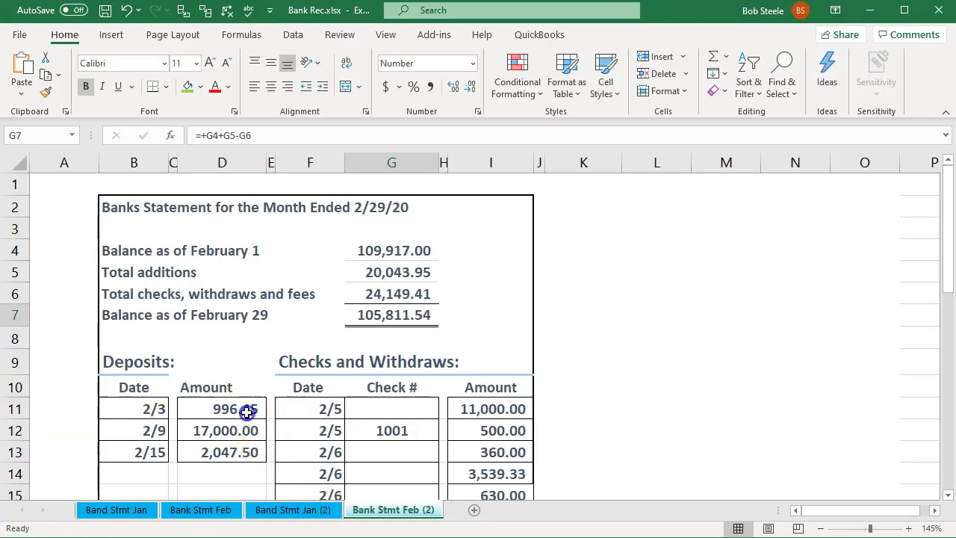
click(247, 412)
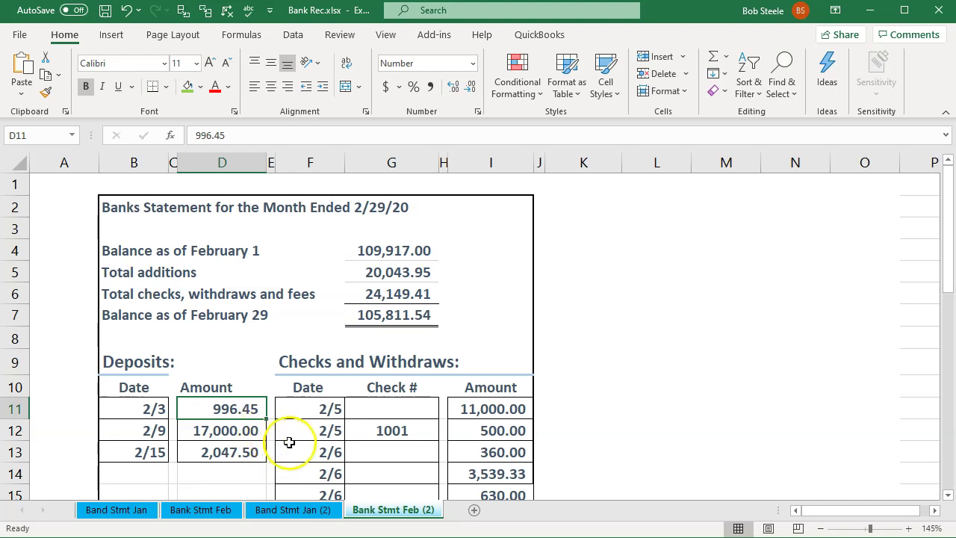
key(alt+Tab)
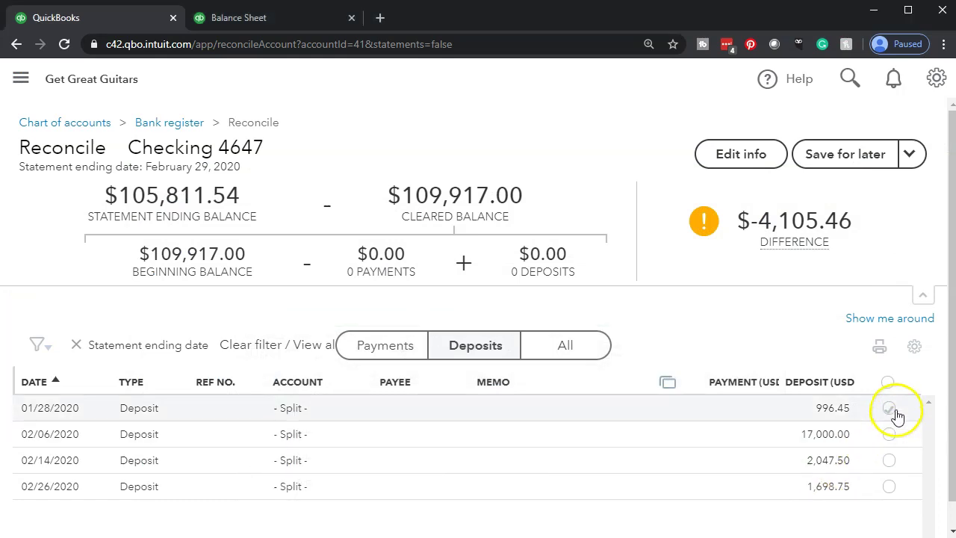
click(895, 411)
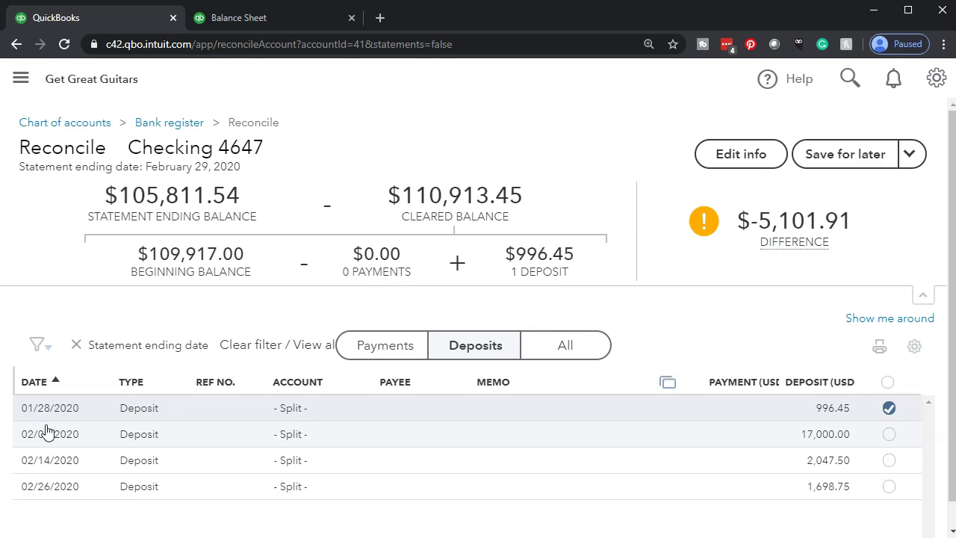
Step: Switch to the Excel bank statement and fill the 996.45 deposit cell D11 with green
key(alt+Tab)
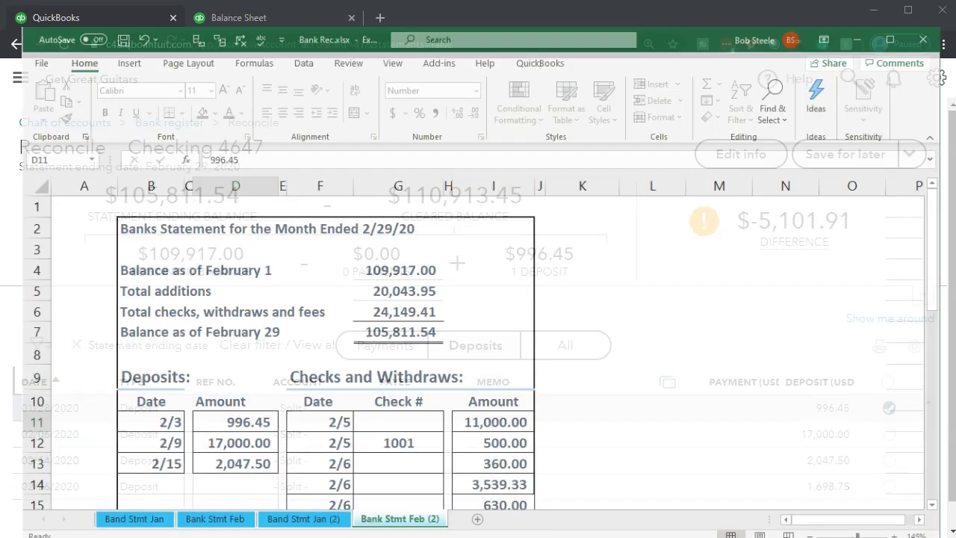
click(254, 405)
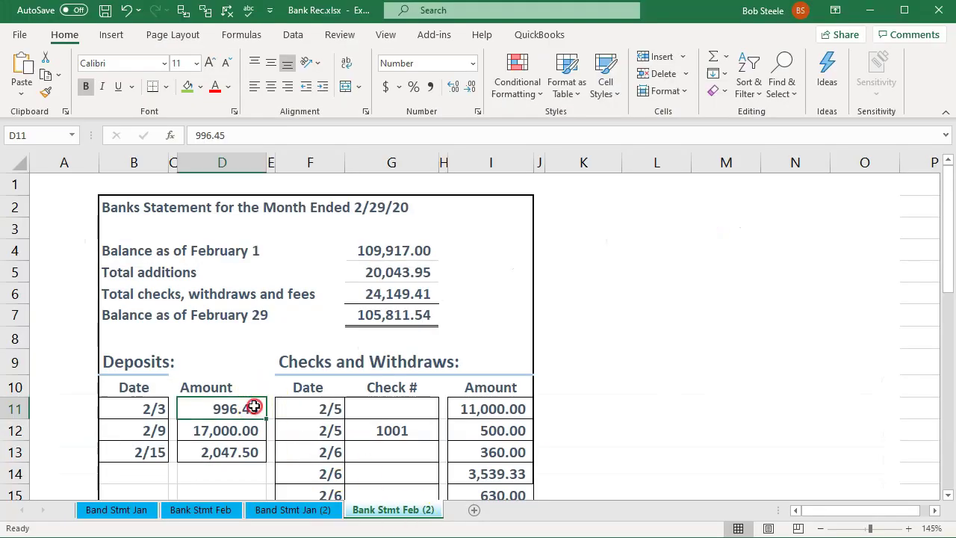
right_click(254, 405)
click(315, 447)
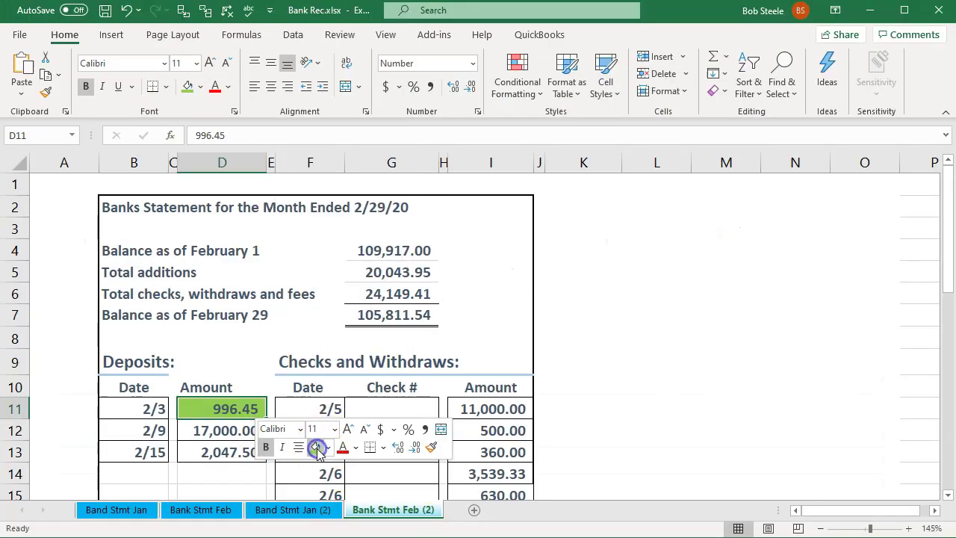
click(205, 450)
Step: Locate the 2/9 deposit of 17,000.00 on the statement and mark the matching 02/06/2020 deposit as cleared in QuickBooks
click(224, 428)
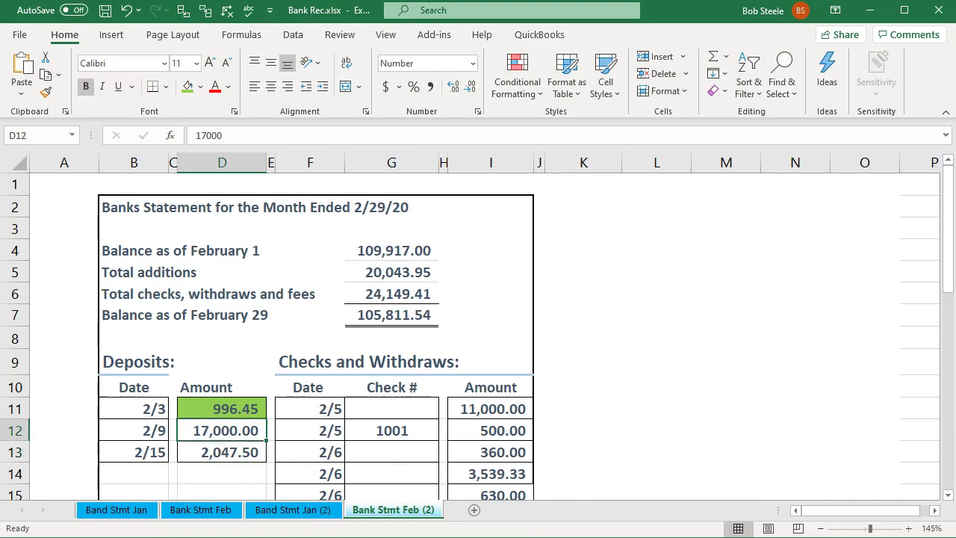
key(alt+Tab)
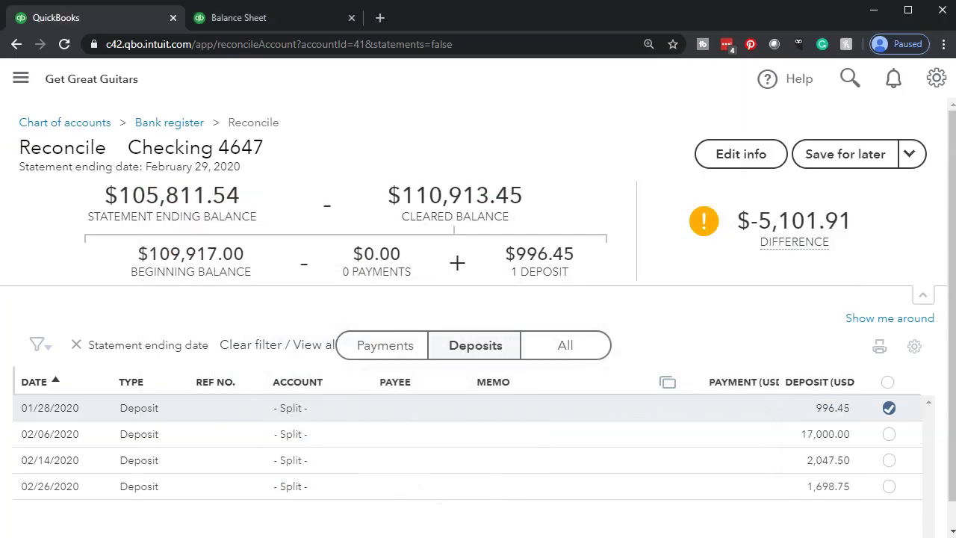
click(889, 435)
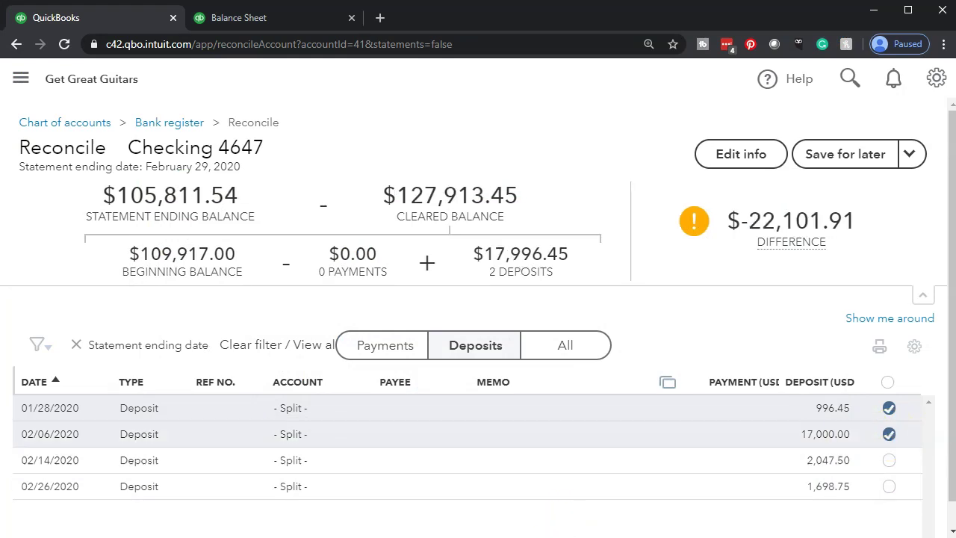
Step: Switch to the Excel bank statement and fill the 17,000.00 deposit cell D12 with green
key(alt+Tab)
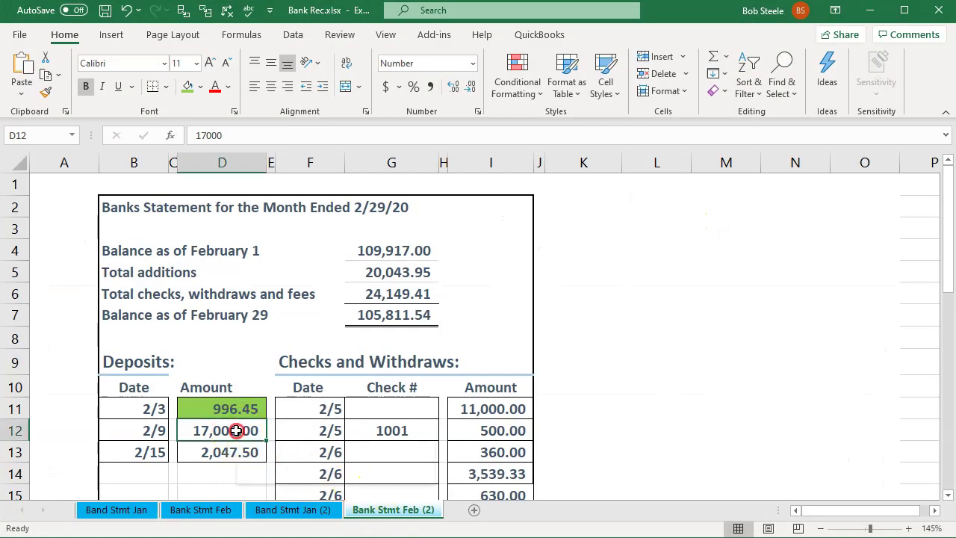
right_click(239, 431)
click(297, 471)
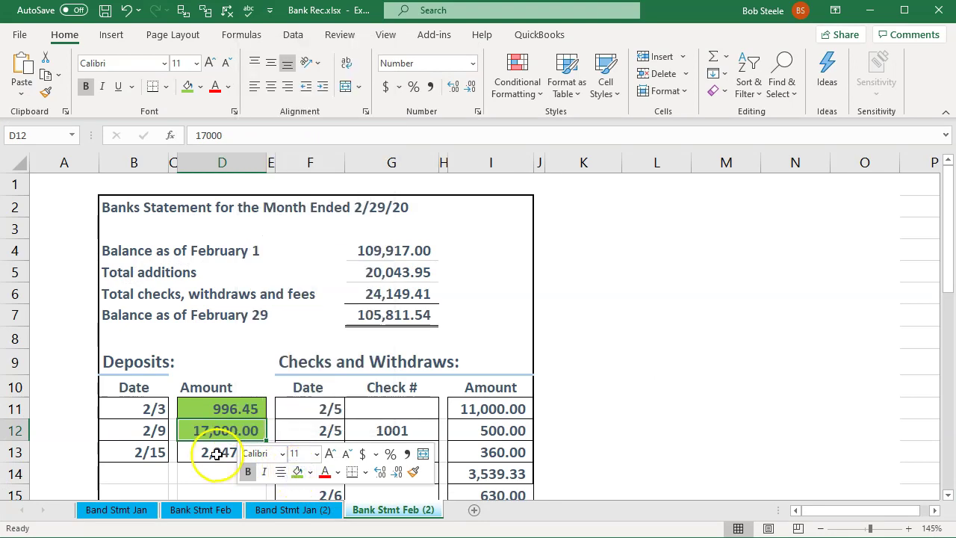
Step: Locate the 2/15 deposit of 2,047.50 on the statement and mark the matching 02/14/2020 deposit as cleared in QuickBooks
click(218, 453)
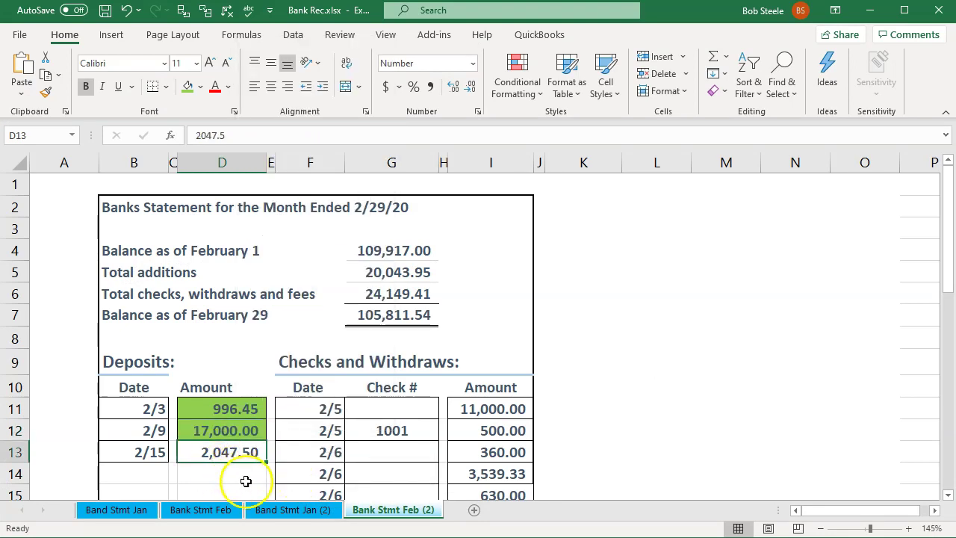
key(alt+Tab)
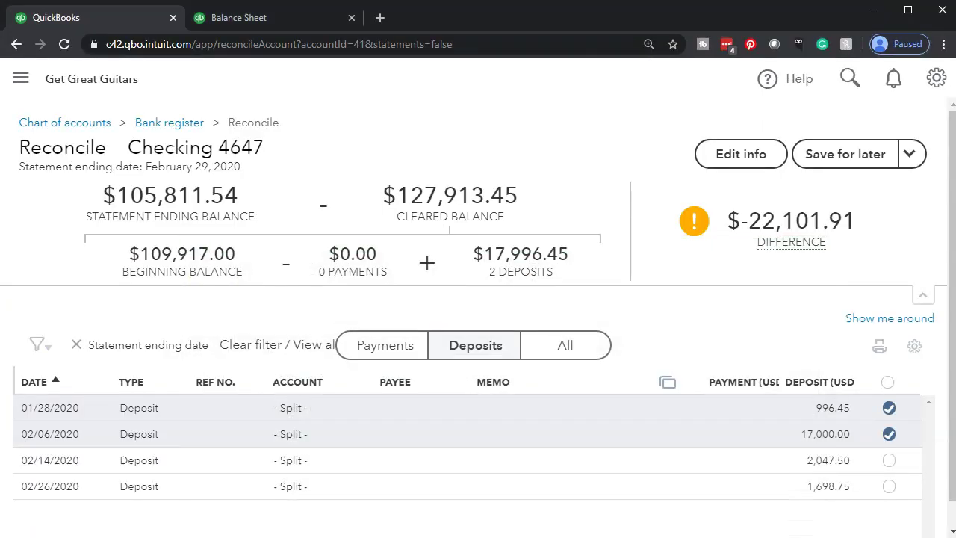
click(890, 461)
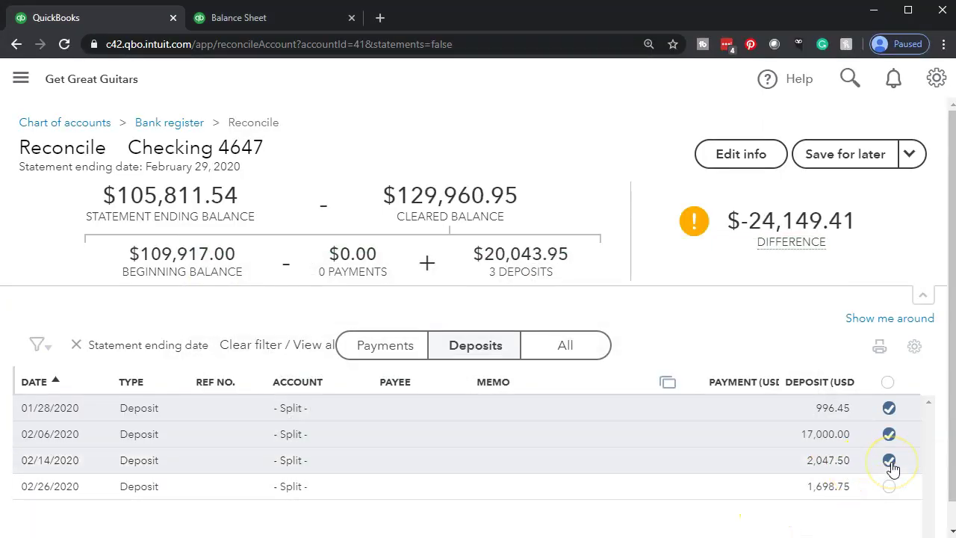
Step: Switch to the Excel bank statement and fill the 2,047.50 deposit cell D13 with green
key(alt+Tab)
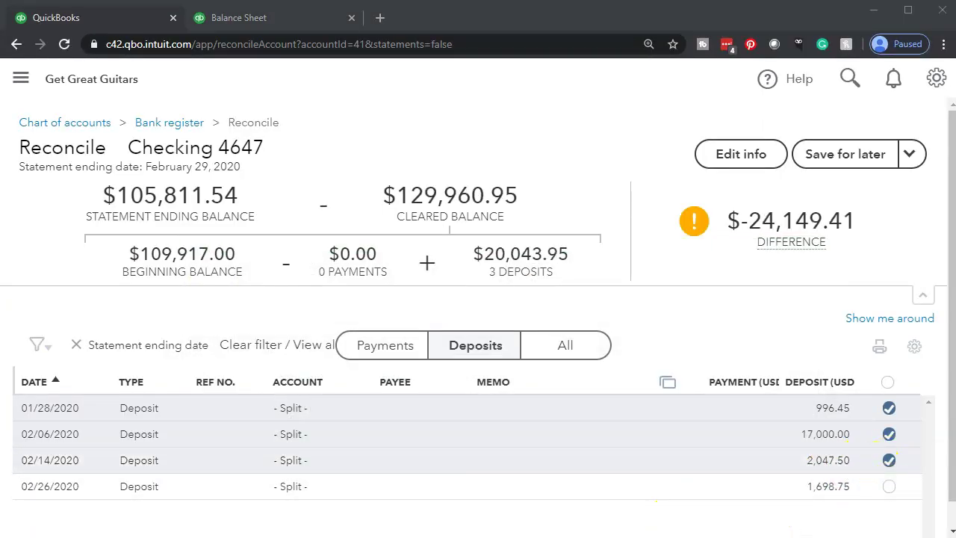
right_click(245, 454)
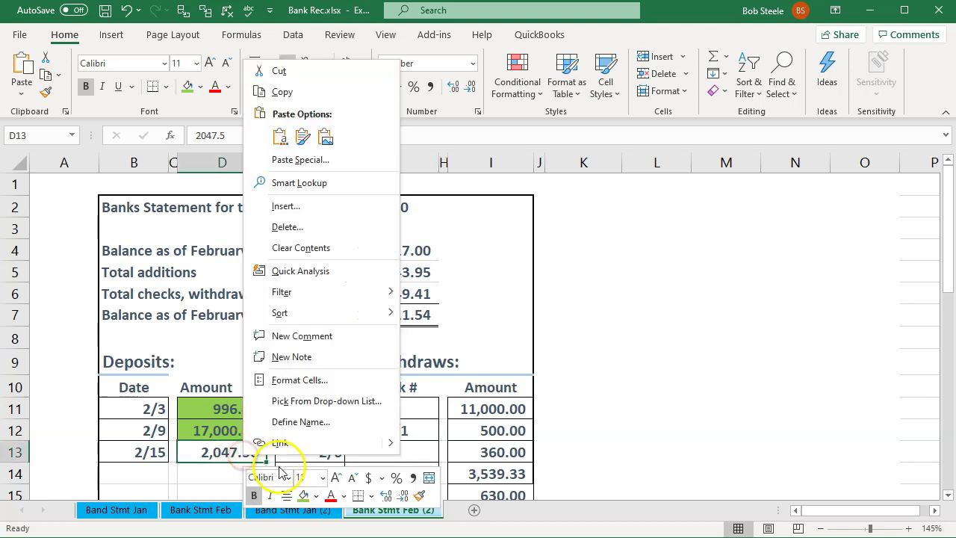
click(305, 499)
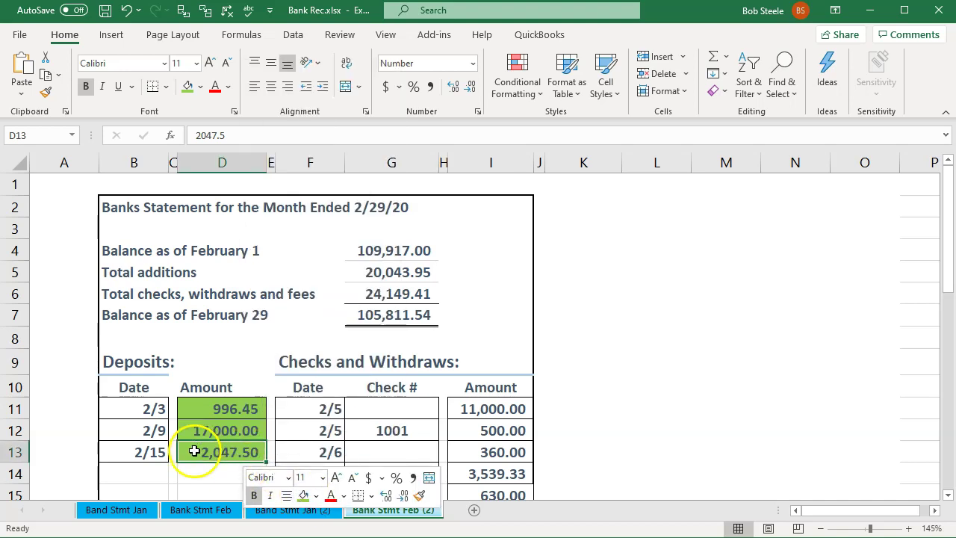
click(194, 480)
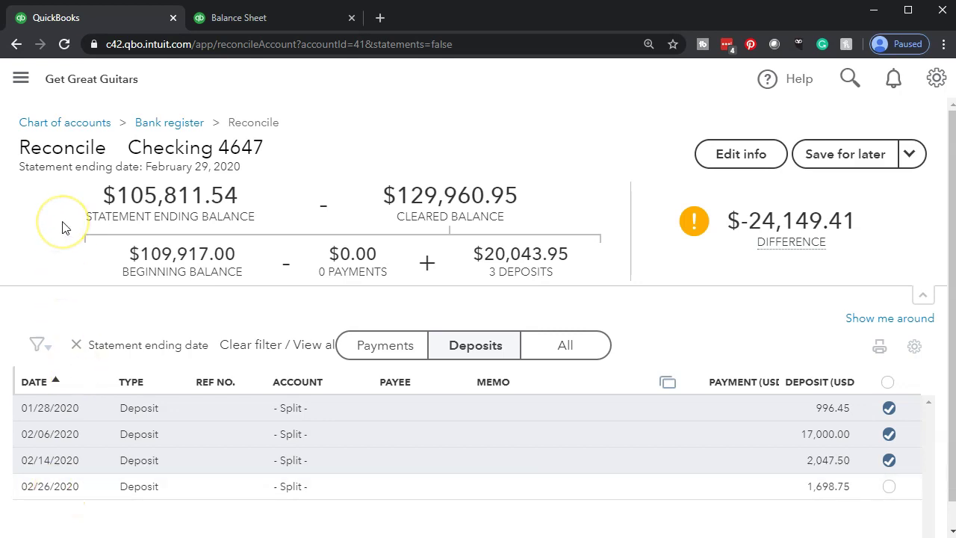
Step: Leave the Checking reconciliation in QuickBooks and go to the Dashboard
click(21, 78)
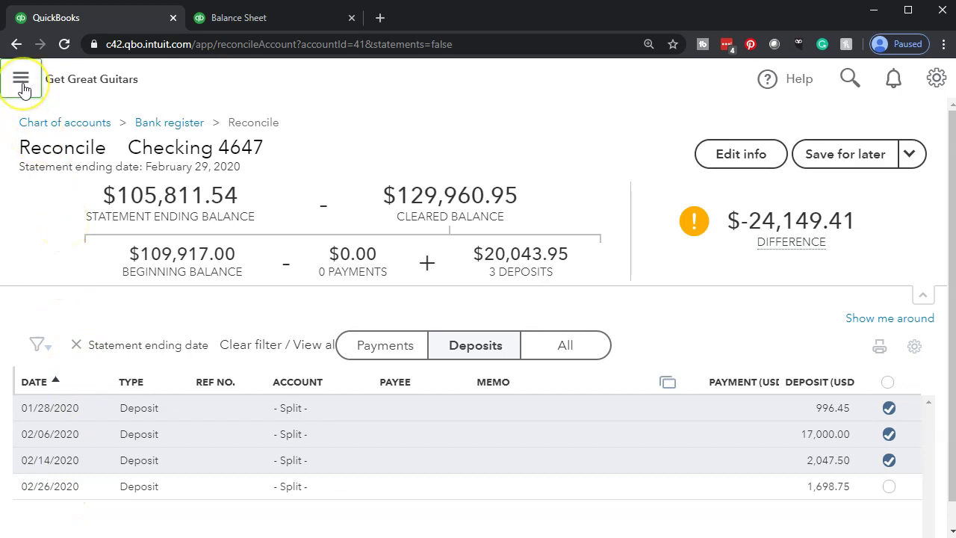
click(41, 187)
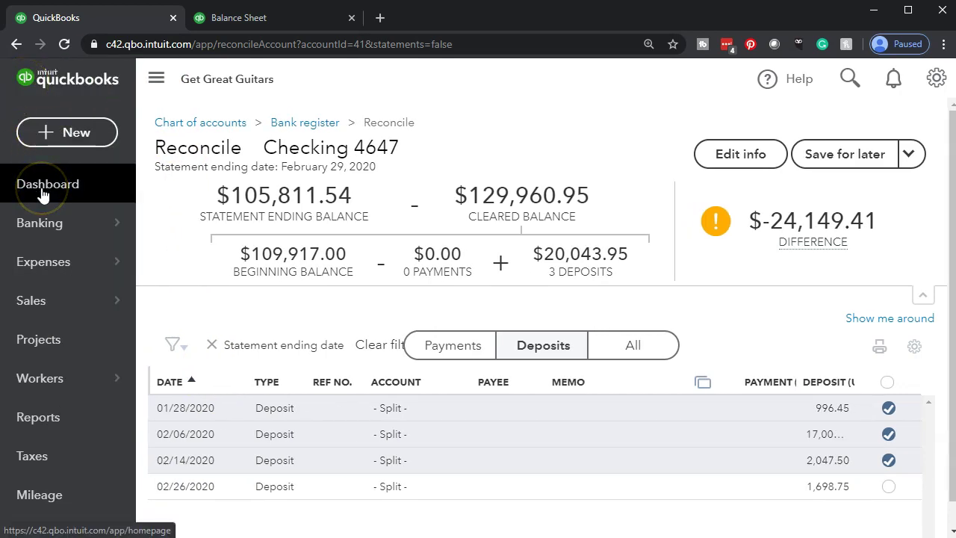